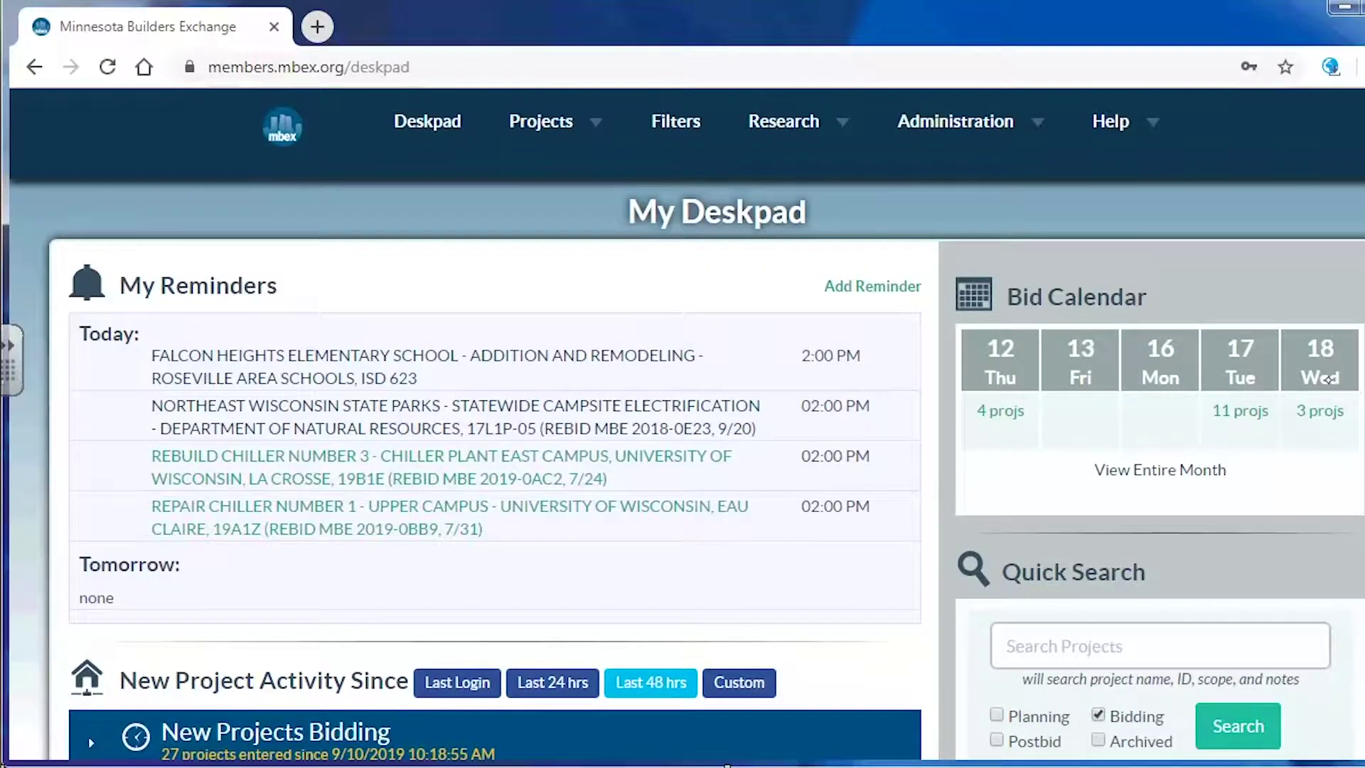
Step: Open the Current Weekly Bulletin and browse its news, course schedule and bid results pages
scroll(1326, 378, "down", 7)
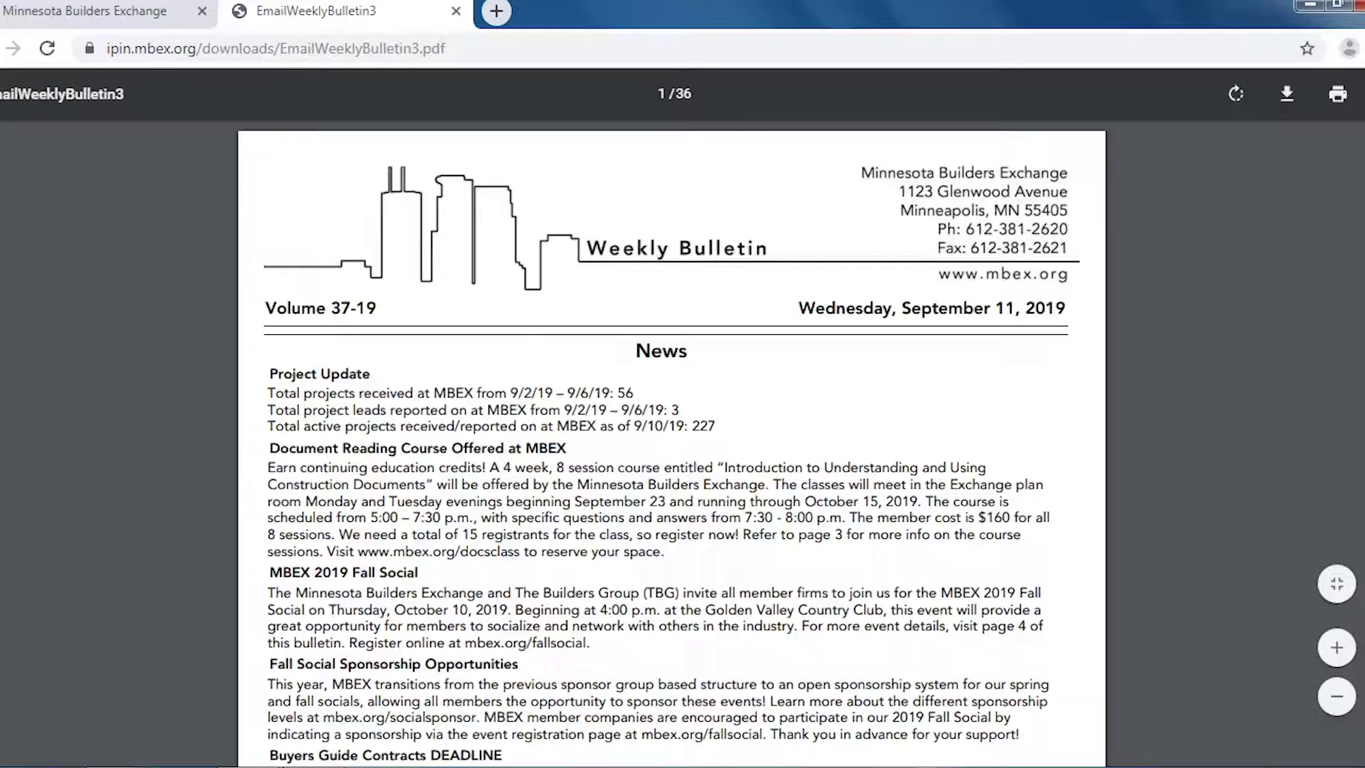
scroll(672, 441, "down", 15)
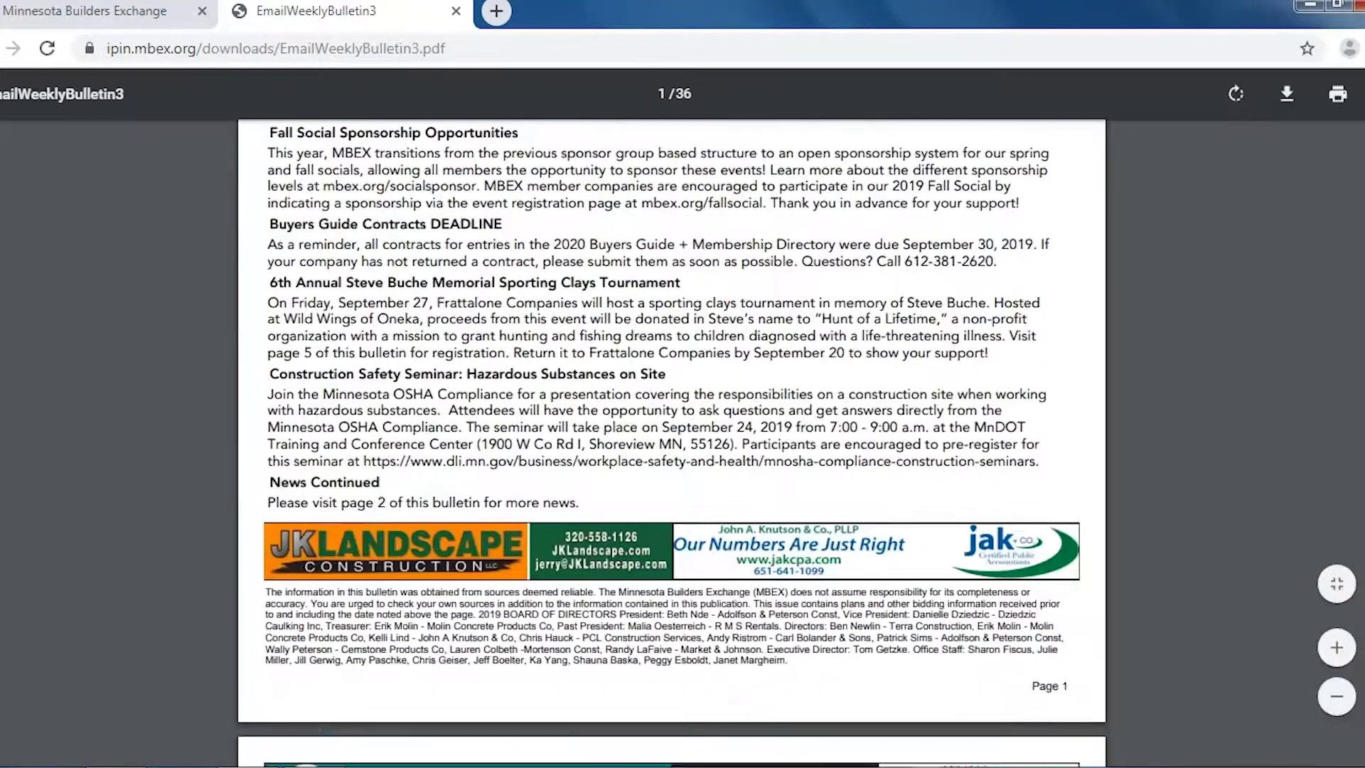
scroll(672, 441, "down", 20)
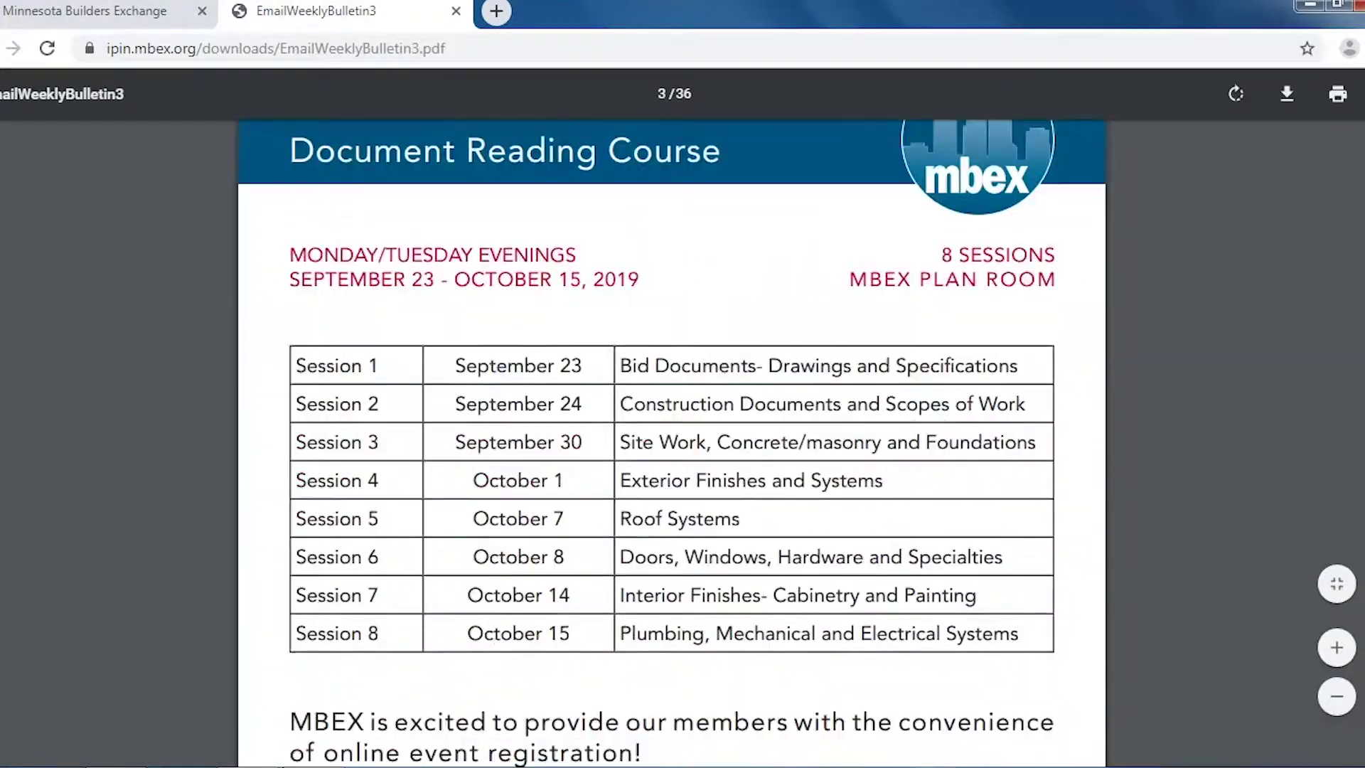
scroll(671, 441, "down", 20)
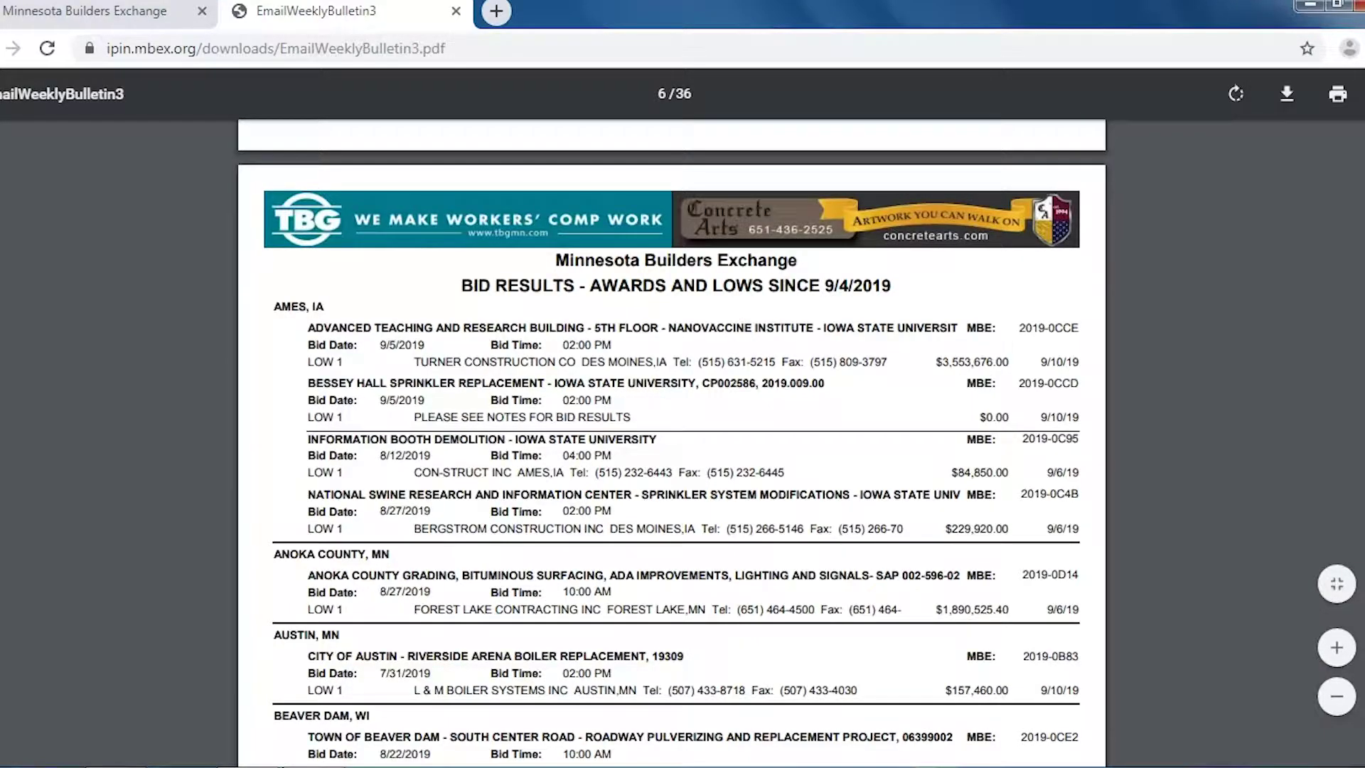
scroll(672, 441, "down", 12)
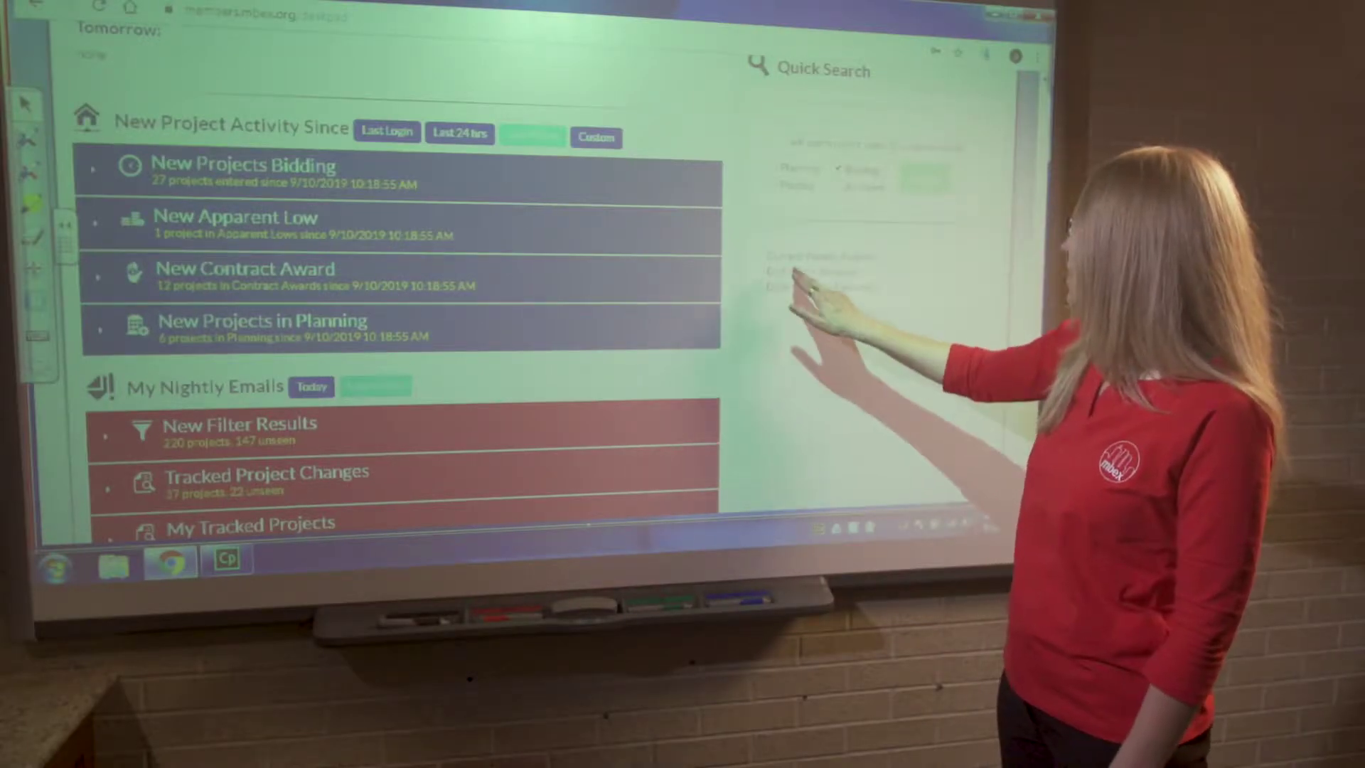
Step: Open the Daily Plans Received report and highlight its dated Plans Received heading
left_click(789, 284)
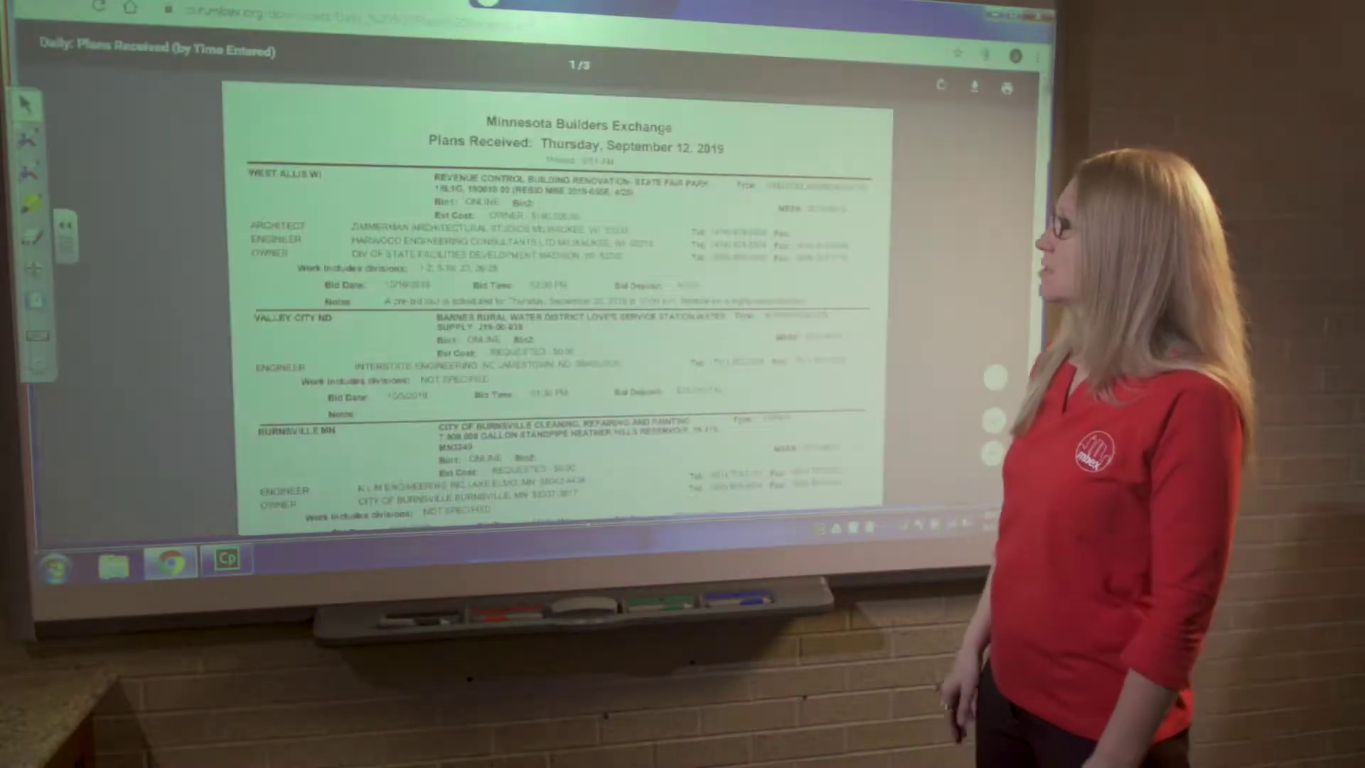
left_click_drag(745, 445, 761, 384)
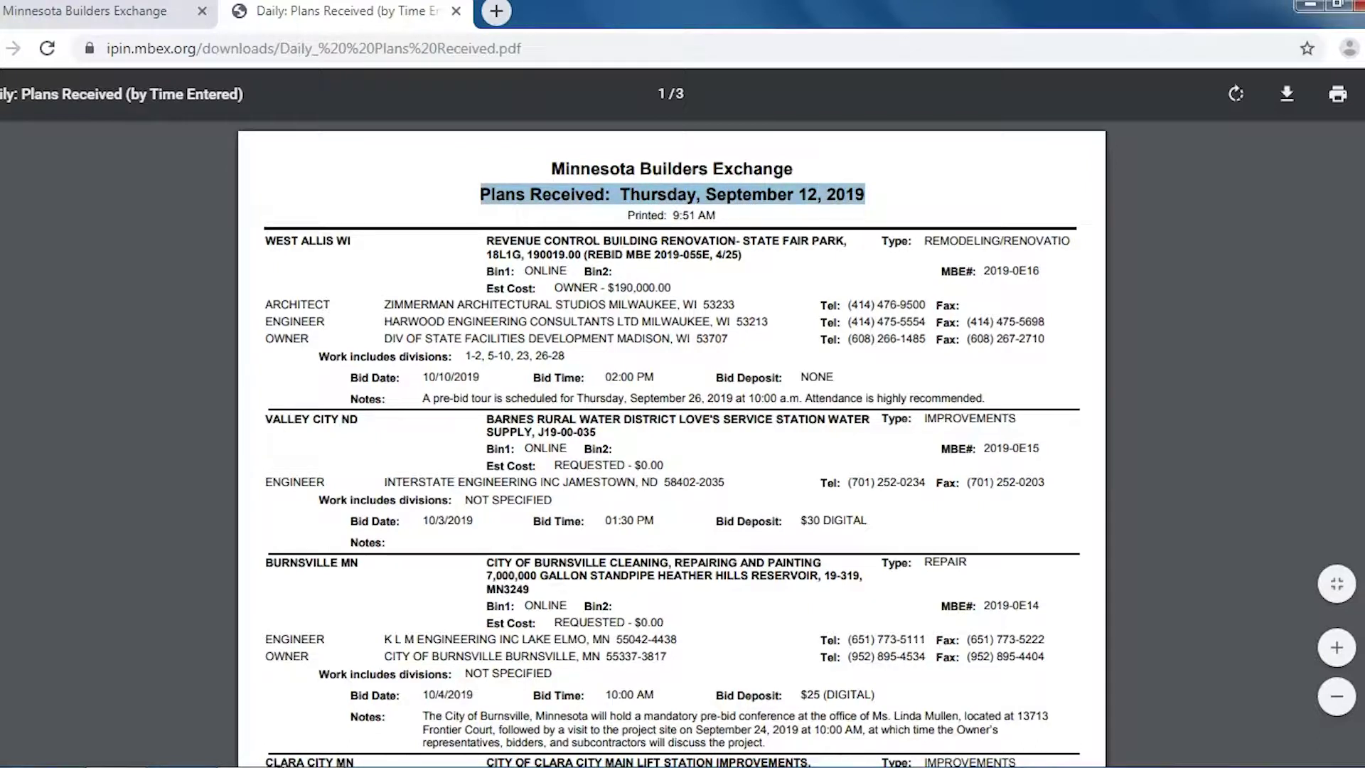
key("Escape")
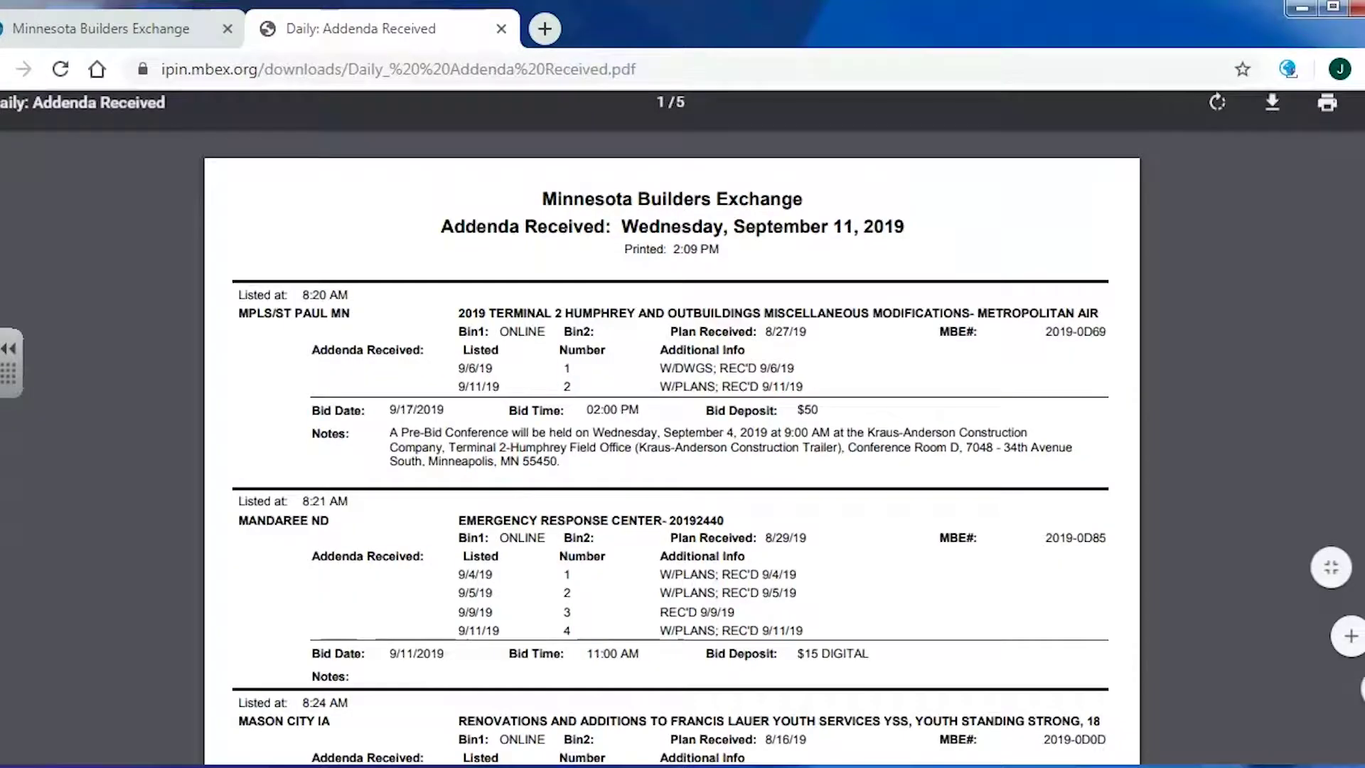
Step: Open the Daily Addenda Received report, review the listed addenda and close the report
scroll(672, 427, "down", 5)
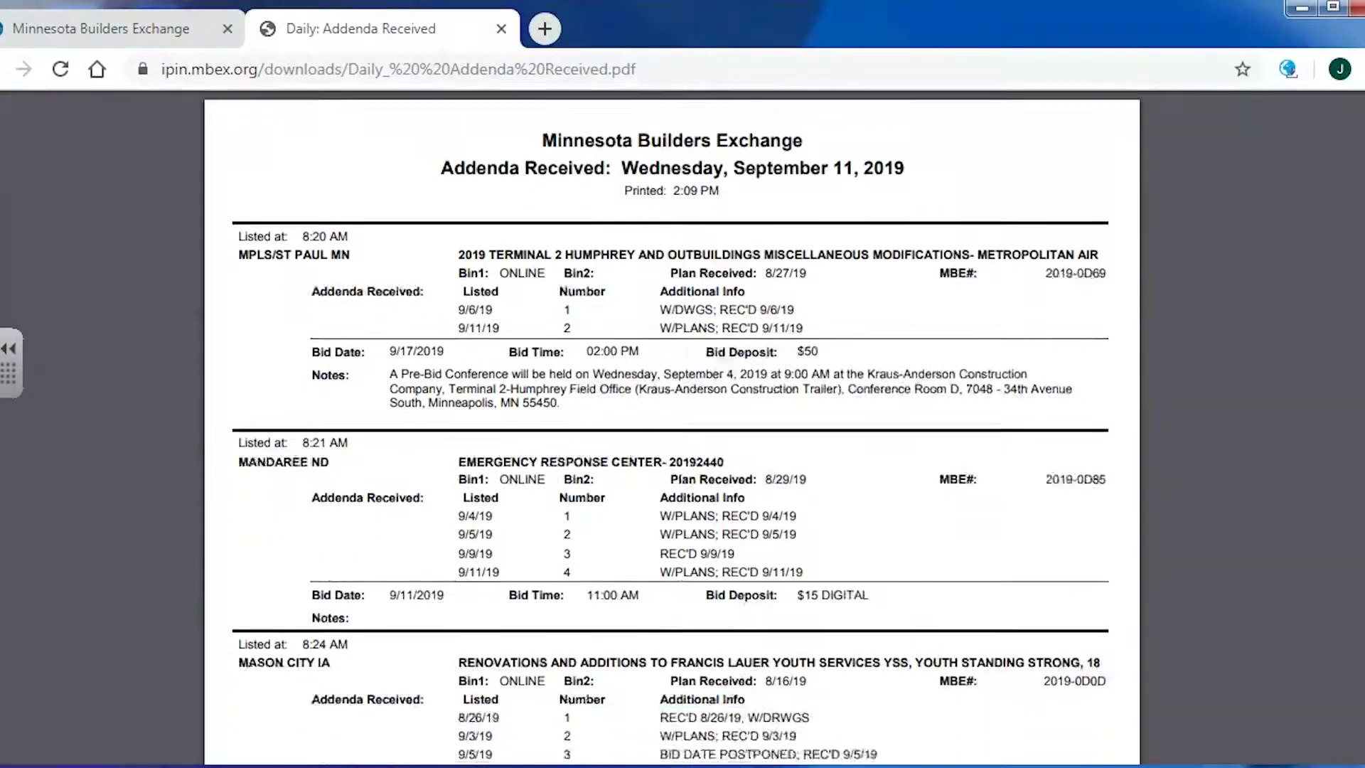
scroll(672, 427, "down", 2)
scroll(671, 426, "up", 5)
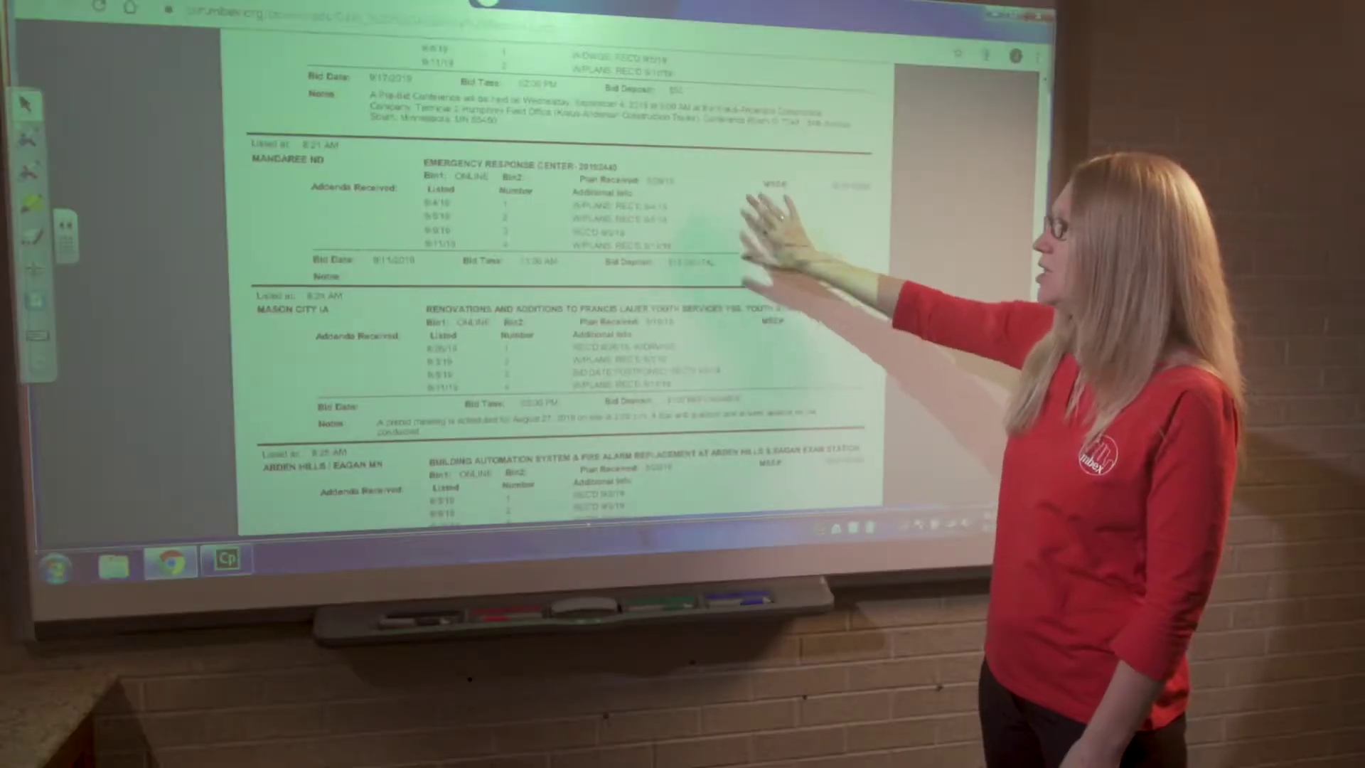
scroll(767, 384, "down", 1)
scroll(757, 312, "down", 2)
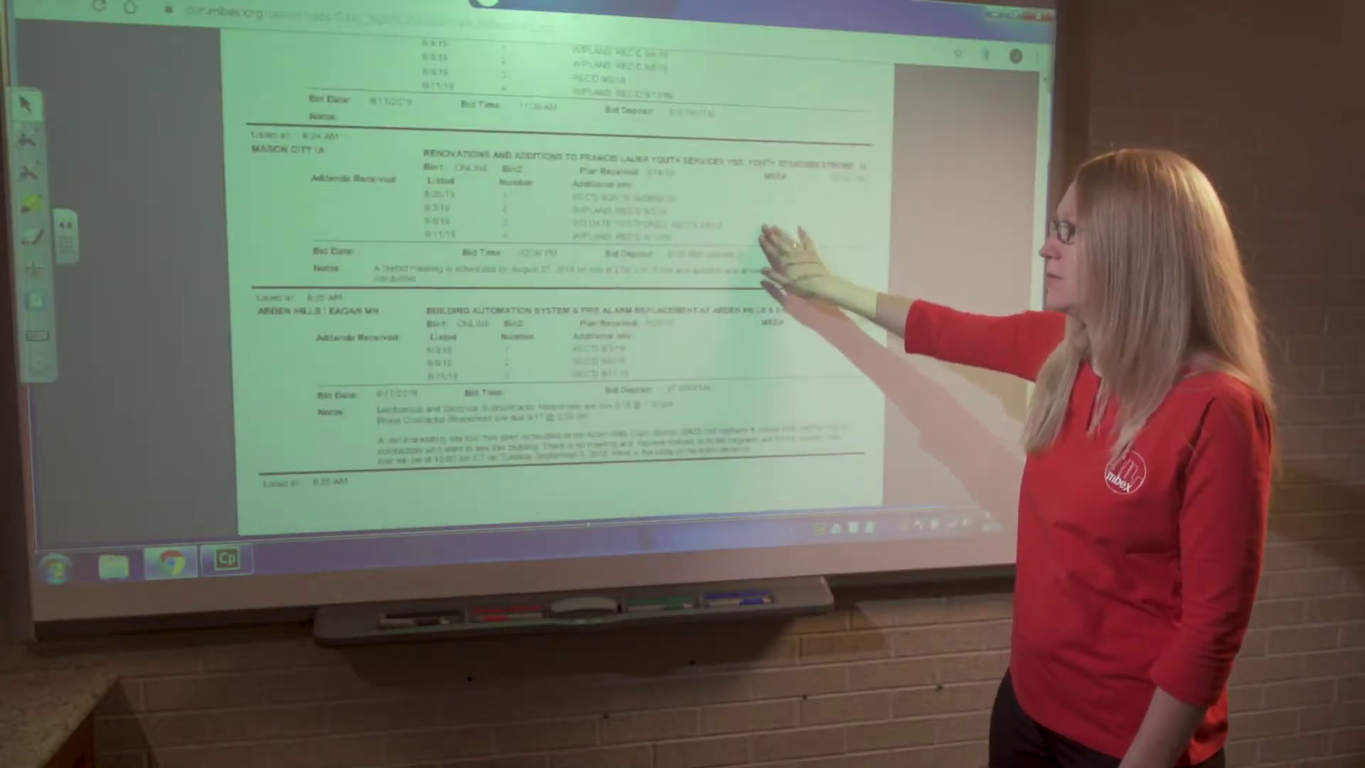
scroll(764, 320, "up", 4)
scroll(775, 327, "up", 1)
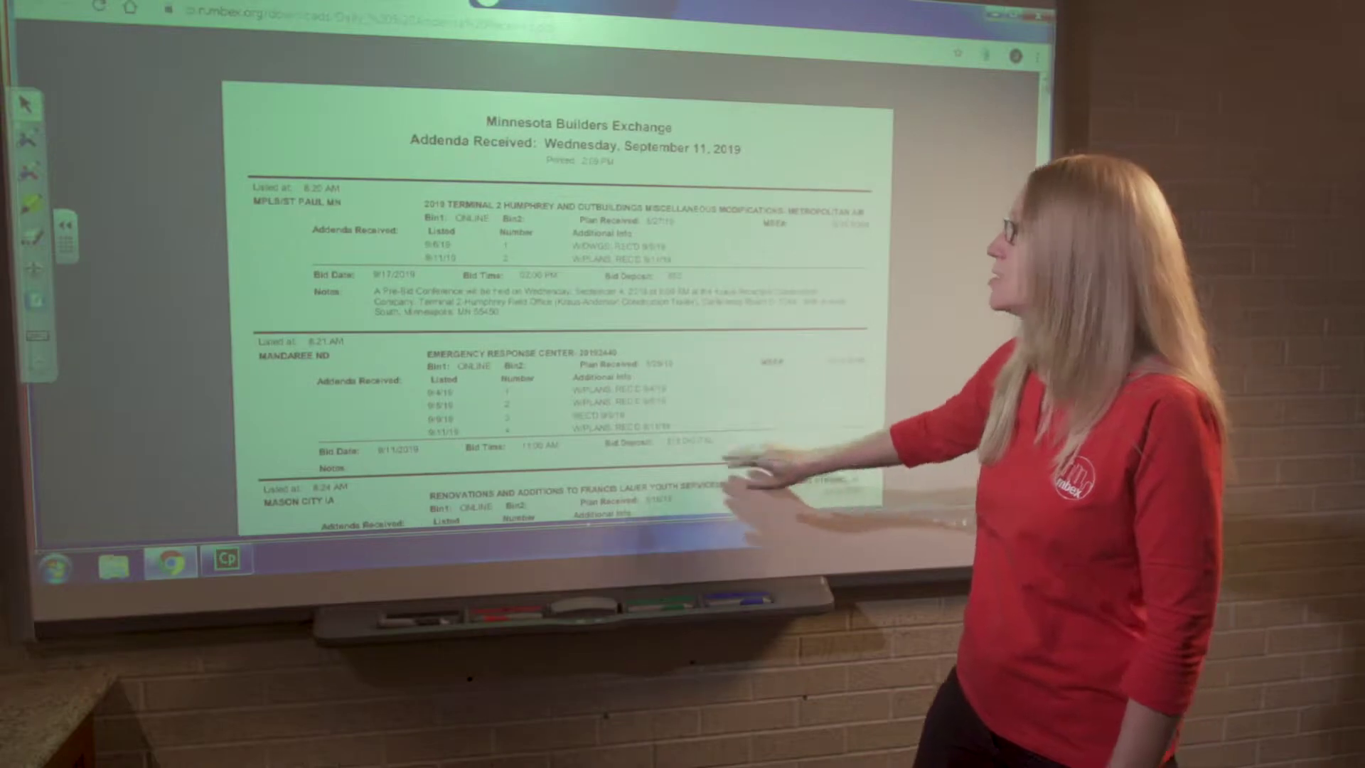
left_click(452, 6)
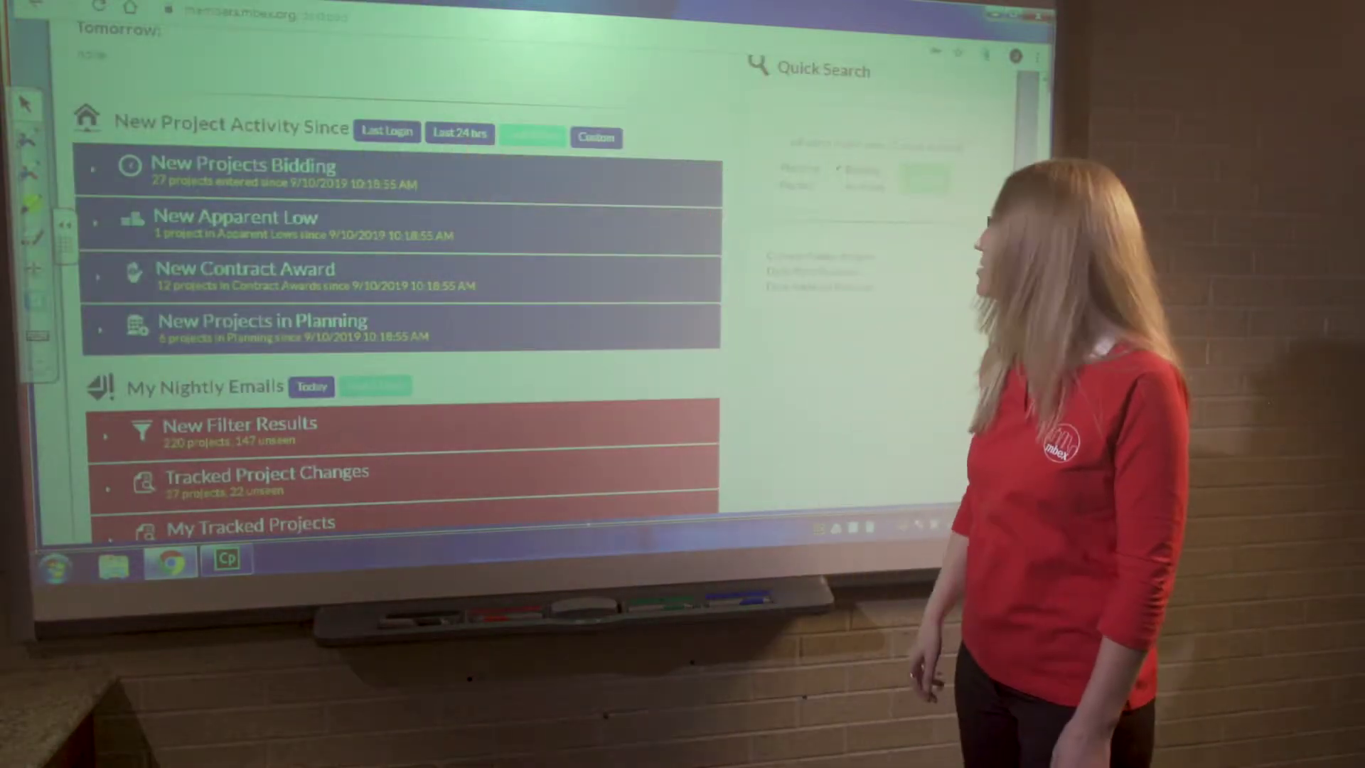
Step: Run a quick search among bidding projects for the project ID 2019-0da3
scroll(960, 334, "up", 2)
scroll(960, 384, "up", 1)
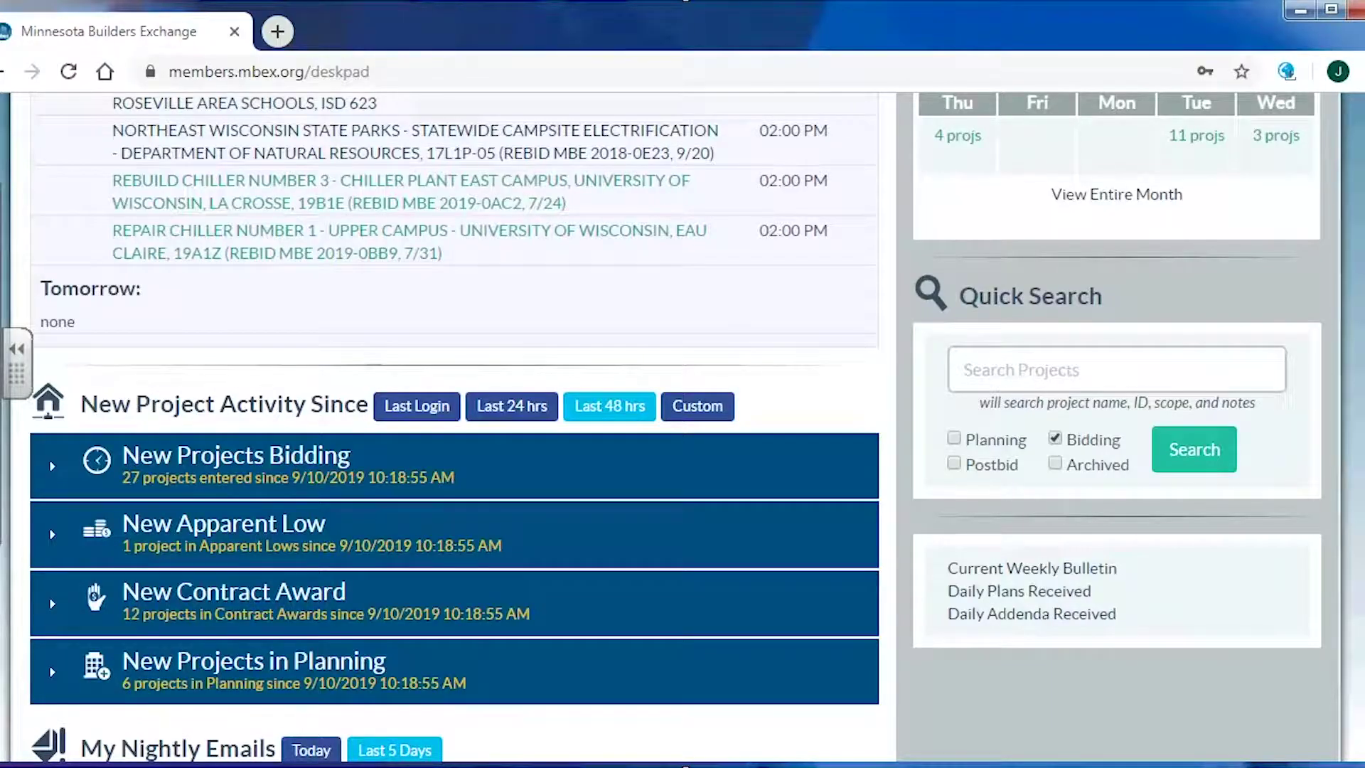
left_click(994, 370)
type("2019-0da3")
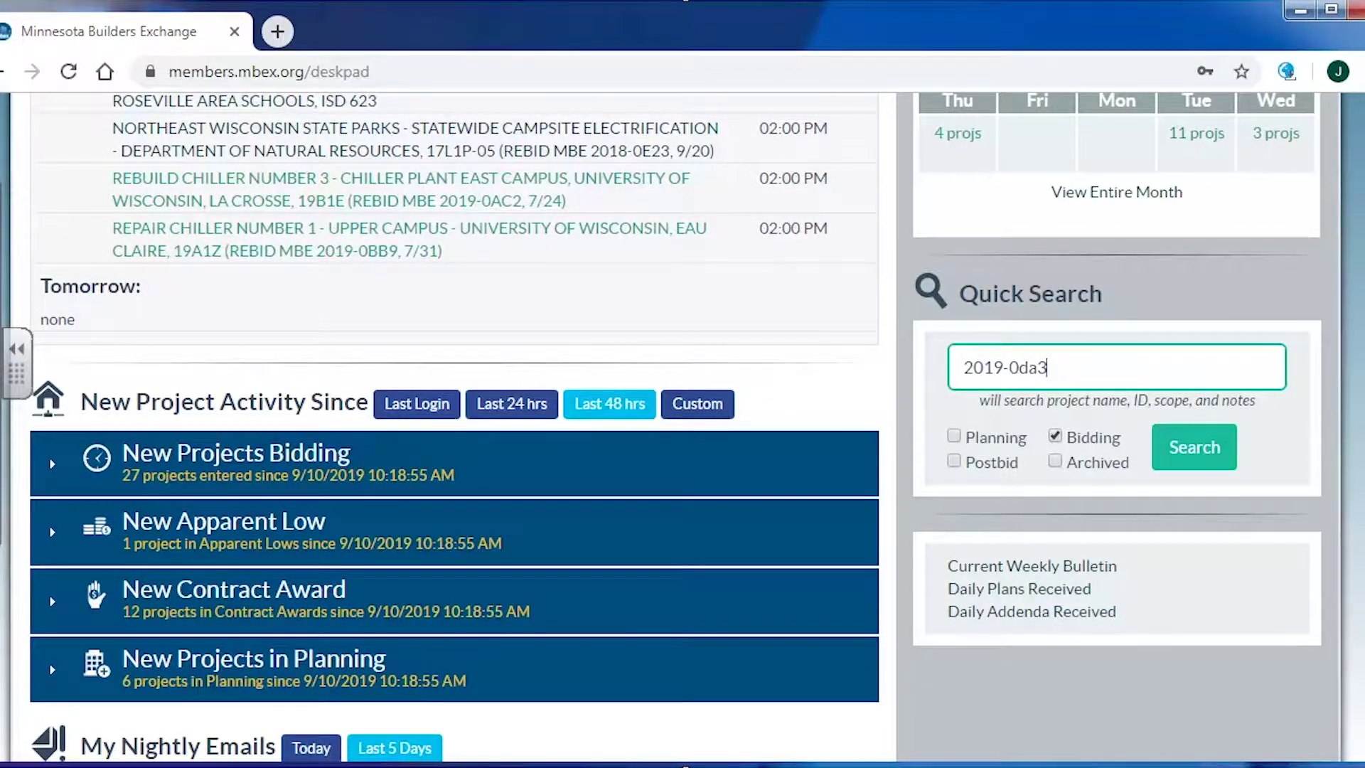
key("Return")
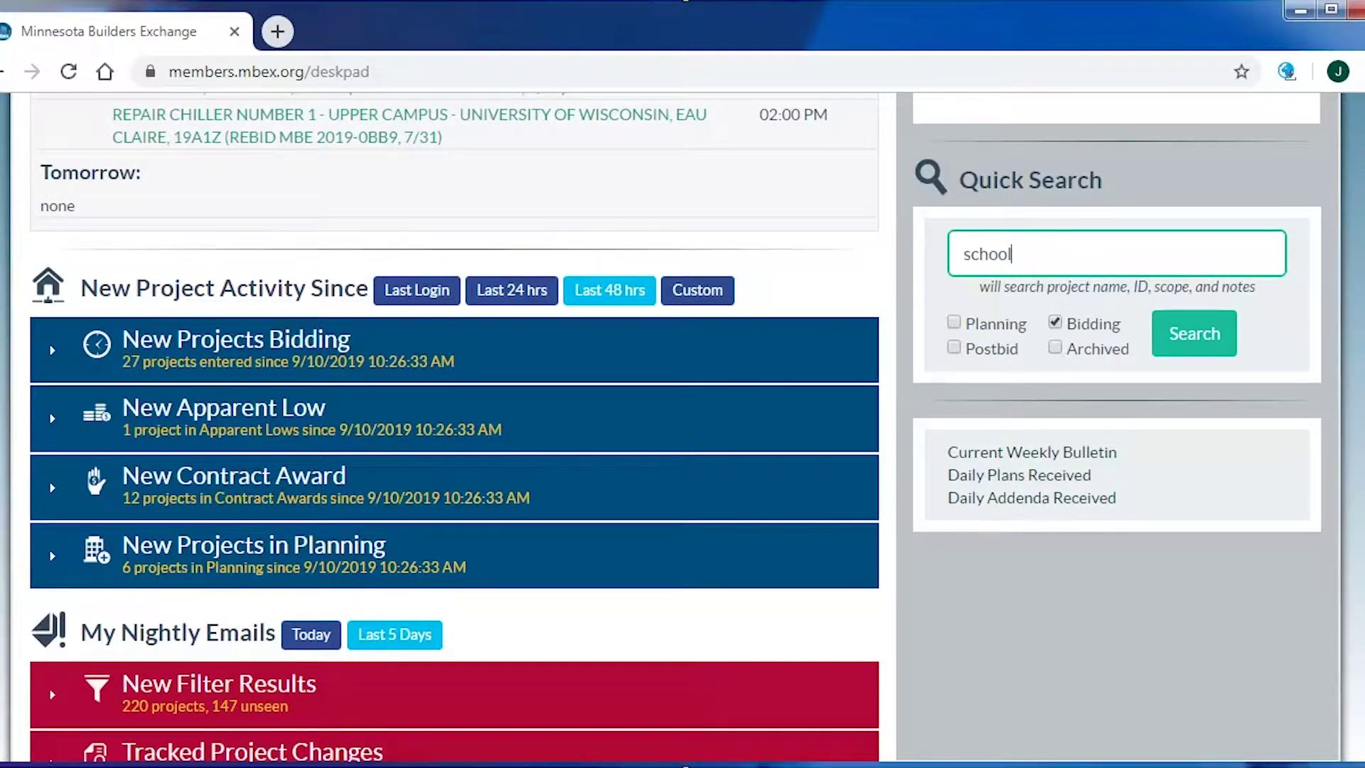
Step: Run a quick search among bidding projects for "school" and review the results
key("Return")
scroll(676, 427, "down", 4)
scroll(675, 426, "down", 1)
scroll(675, 426, "up", 2)
scroll(675, 427, "up", 3)
Step: Narrow the bidding project search to "school roof", review the results and return to the Deskpad
key("Return")
scroll(676, 427, "down", 3)
scroll(676, 426, "down", 7)
scroll(675, 427, "down", 2)
scroll(676, 427, "up", 1)
scroll(676, 427, "up", 12)
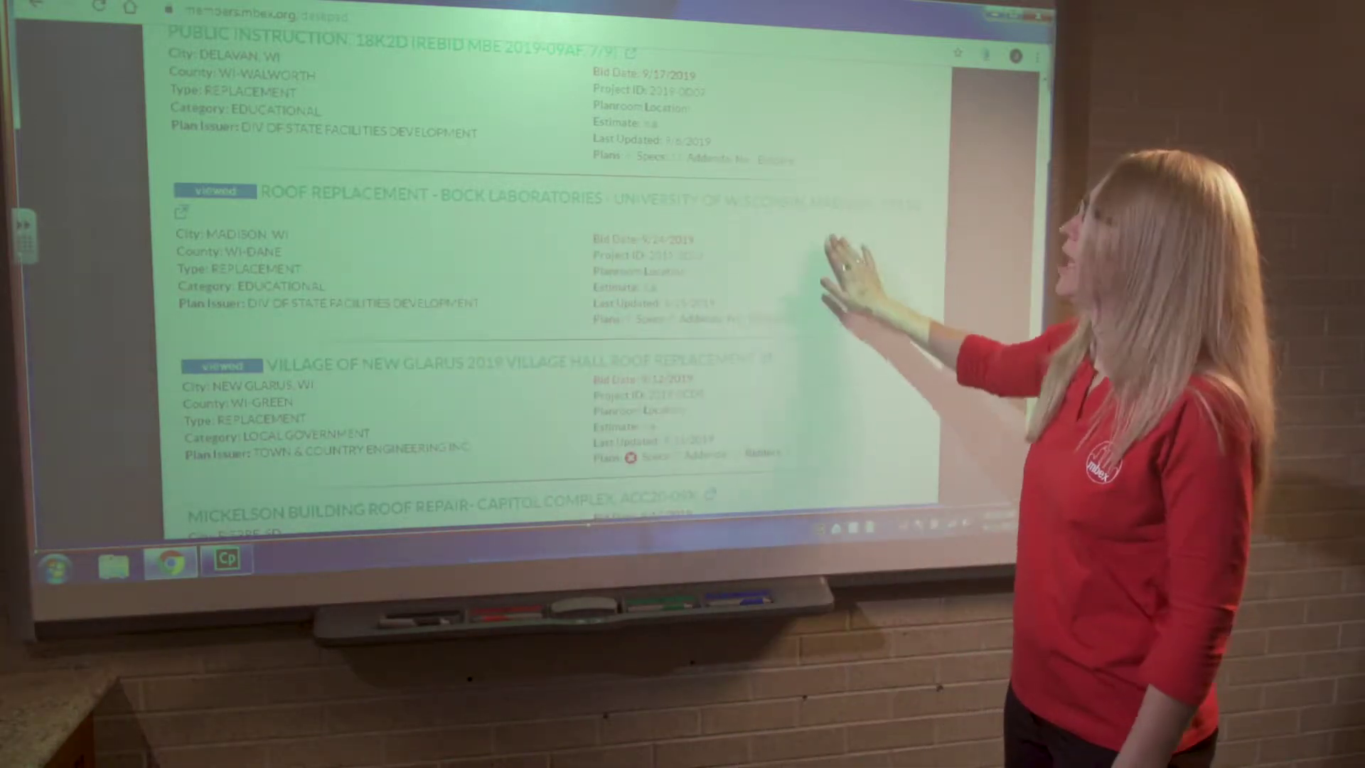
scroll(551, 284, "up", 4)
scroll(824, 377, "up", 4)
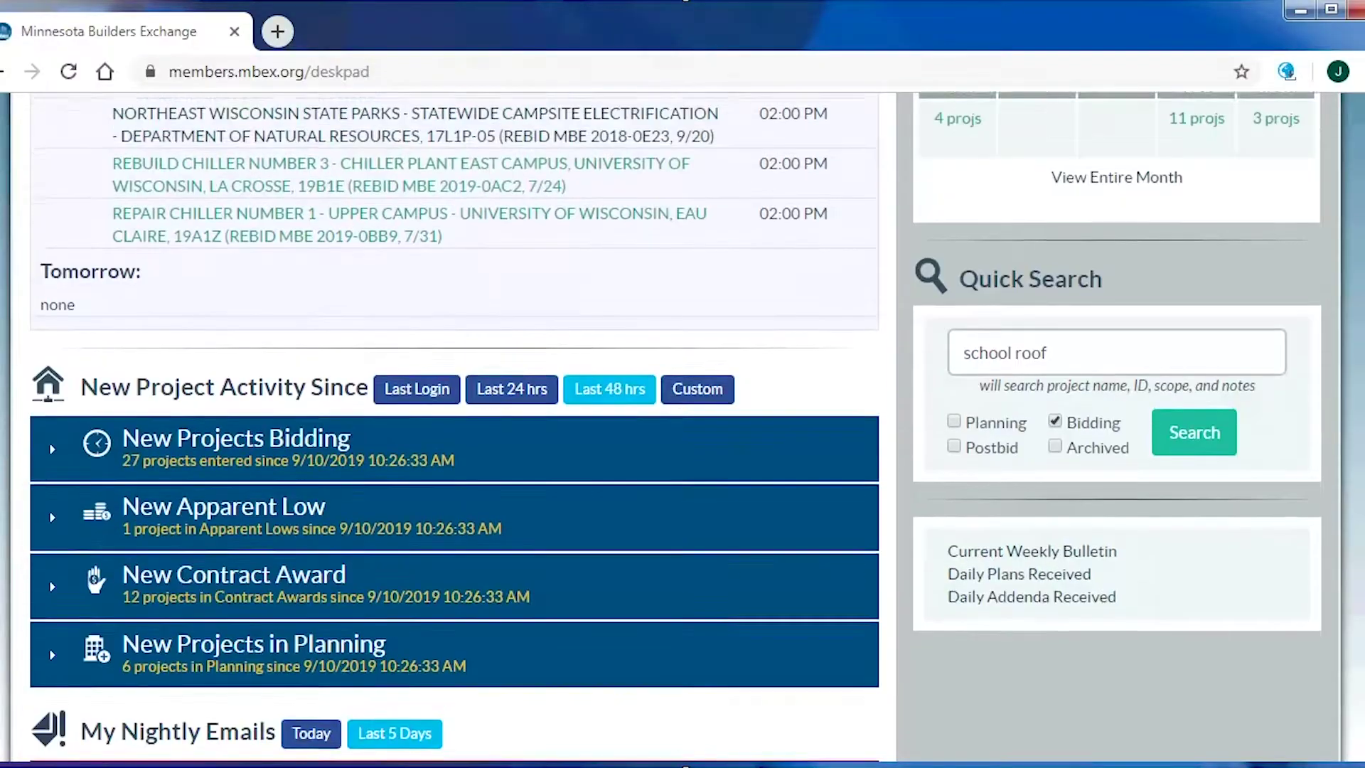
scroll(455, 427, "up", 3)
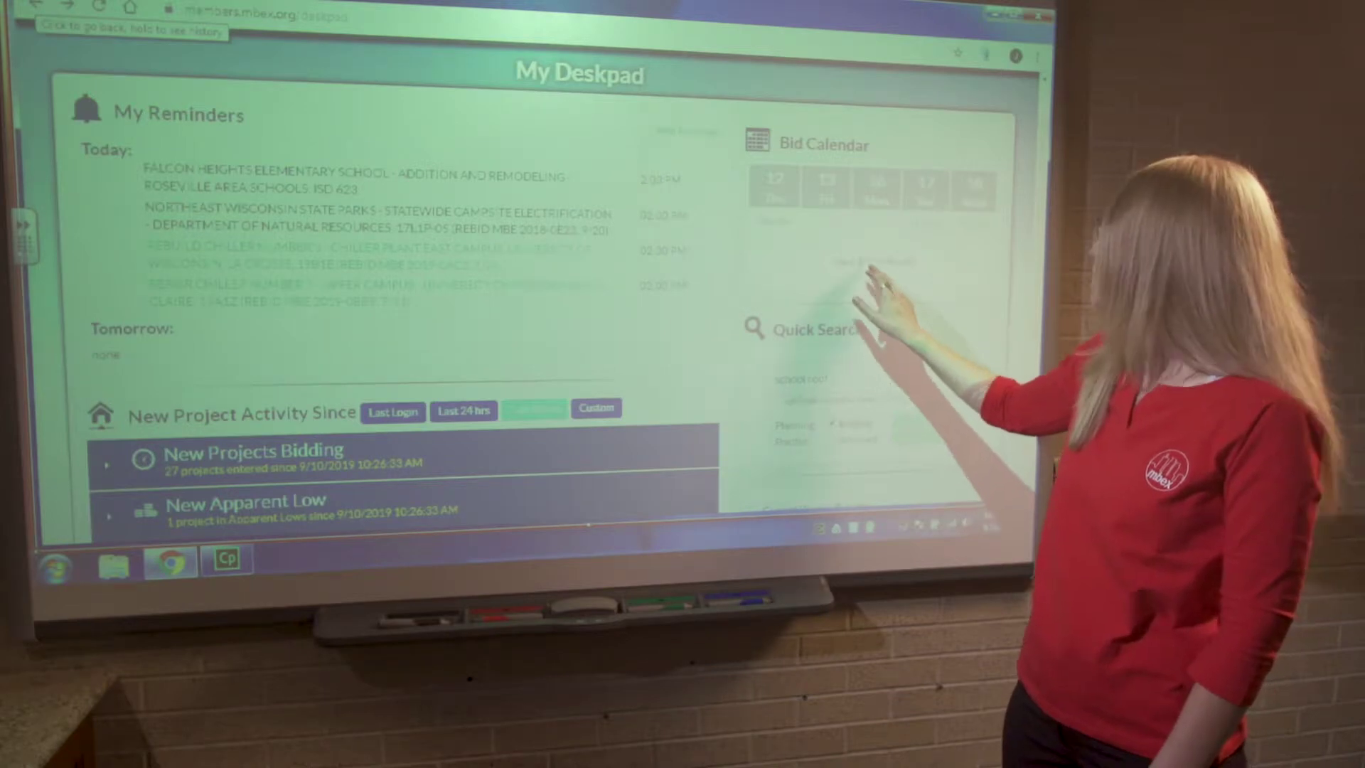
Step: Open the full-month bid calendar and list the projects bidding on 9/12/2019
left_click(866, 264)
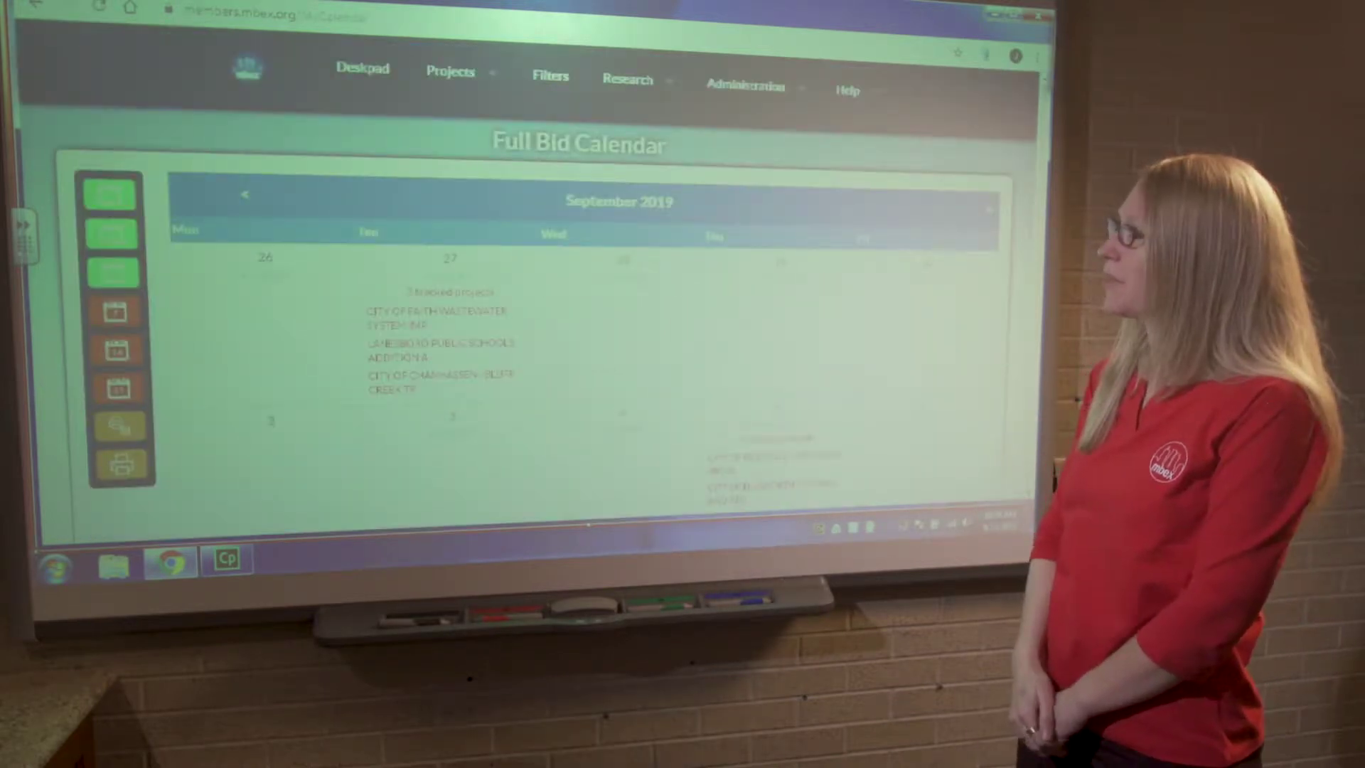
scroll(949, 313, "down", 1)
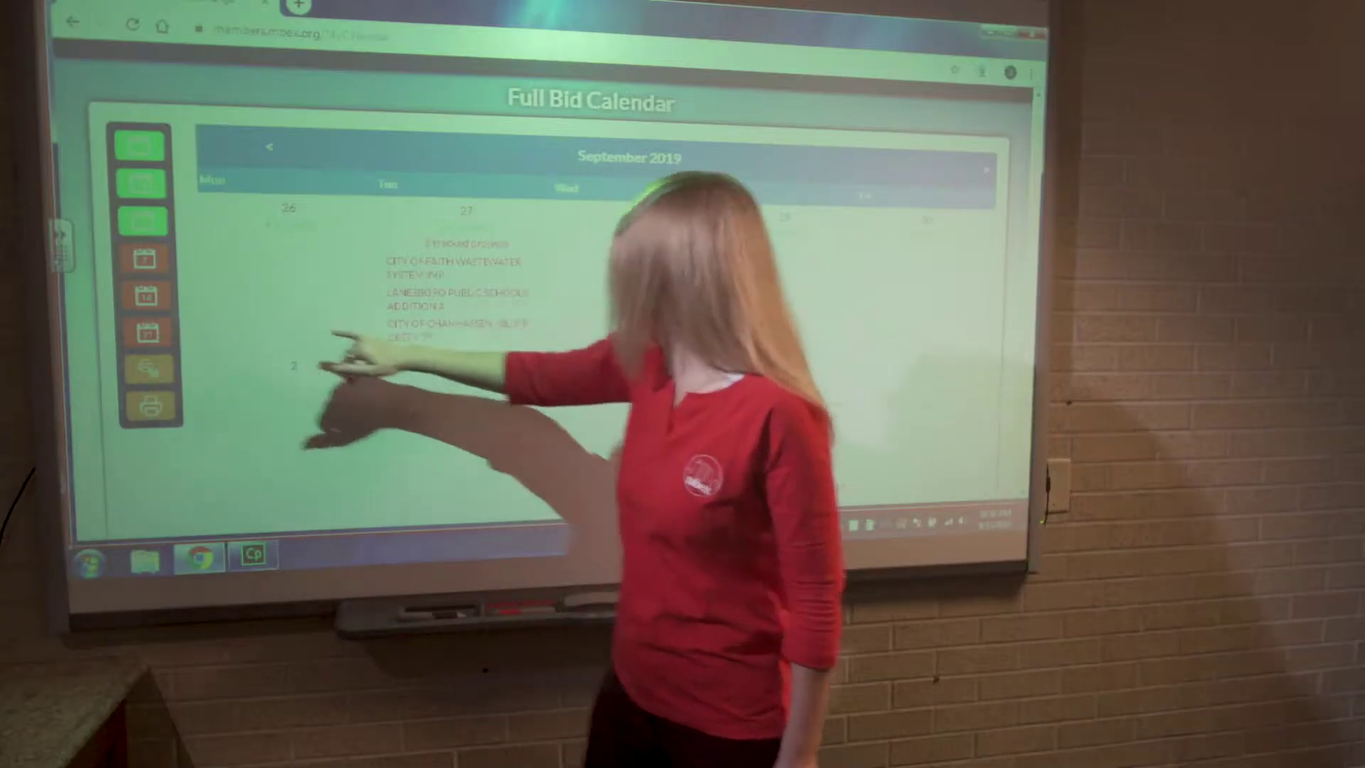
scroll(875, 391, "down", 5)
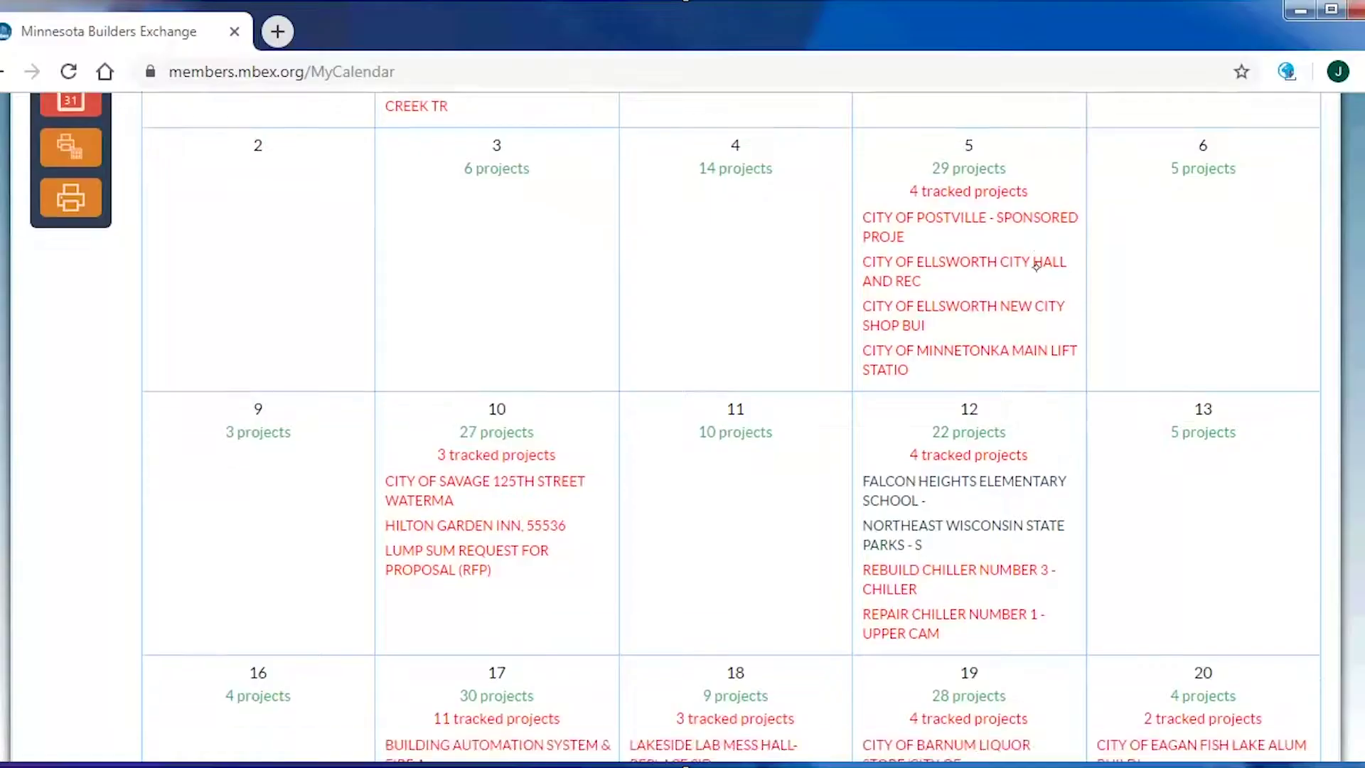
scroll(711, 427, "down", 10)
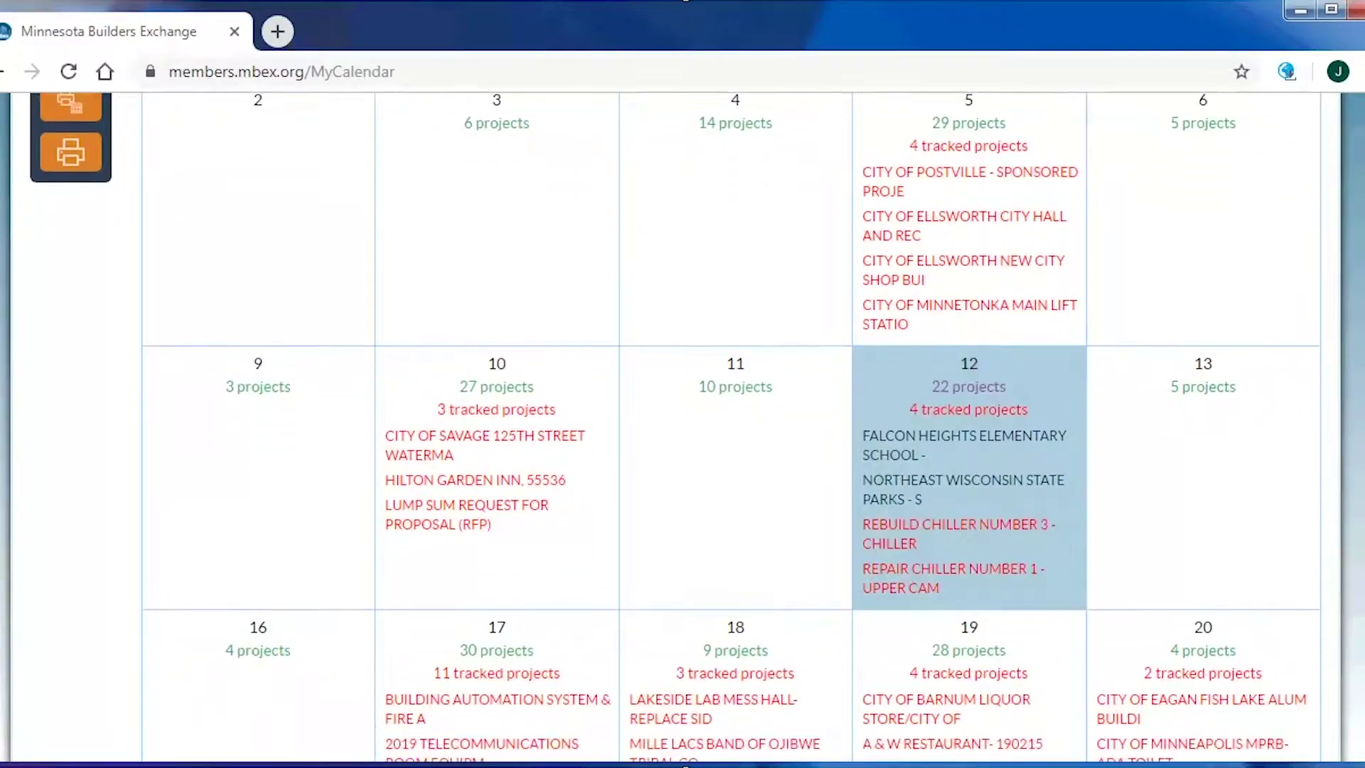
scroll(683, 426, "down", 12)
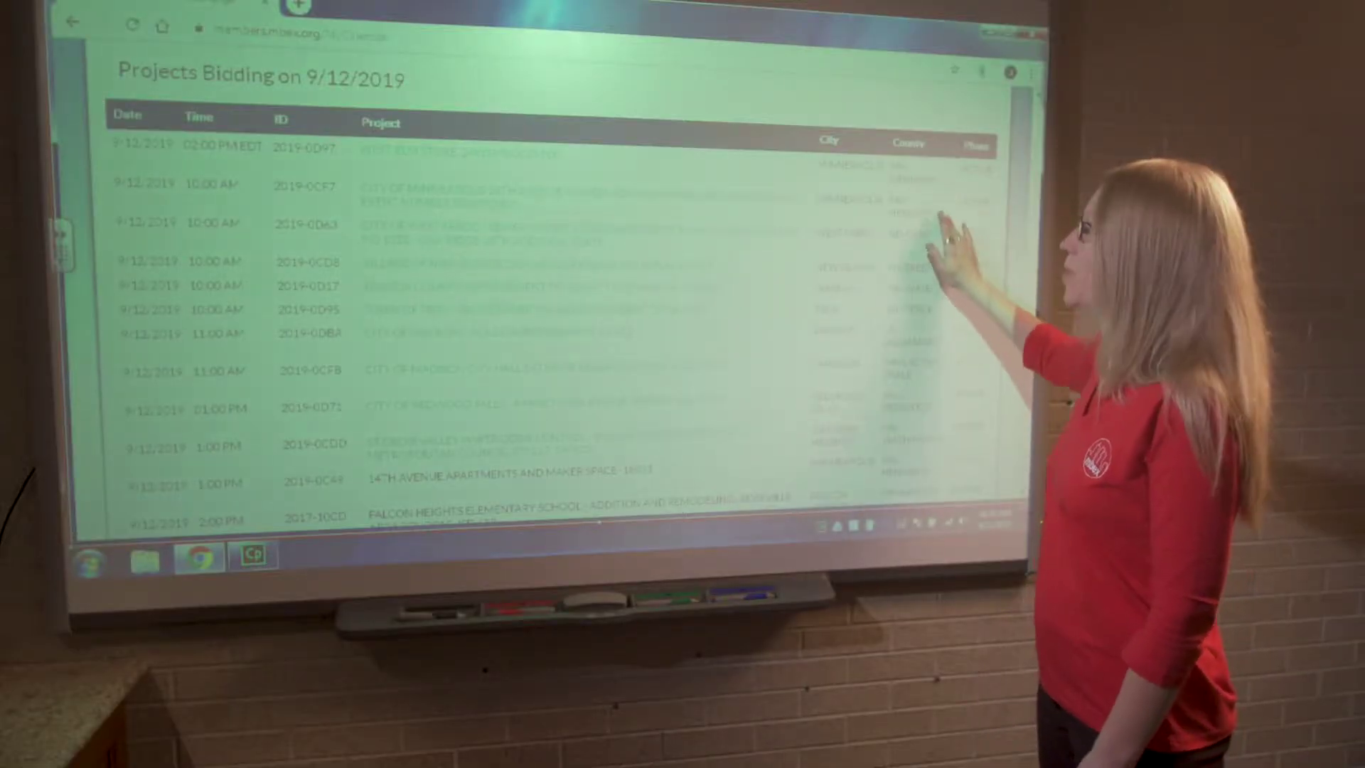
scroll(940, 217, "up", 2)
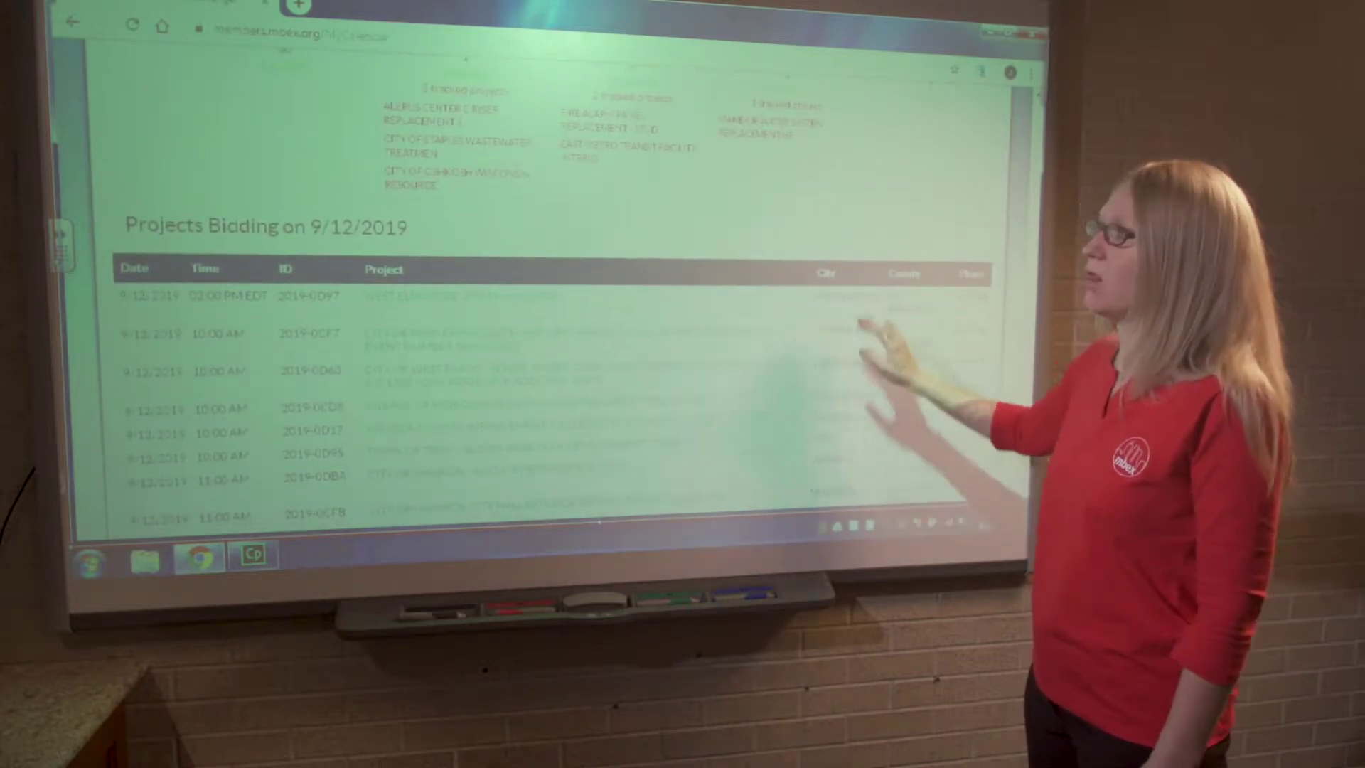
Step: List only the tracked projects bidding on October 1 from the bid calendar and review them
scroll(885, 234, "up", 3)
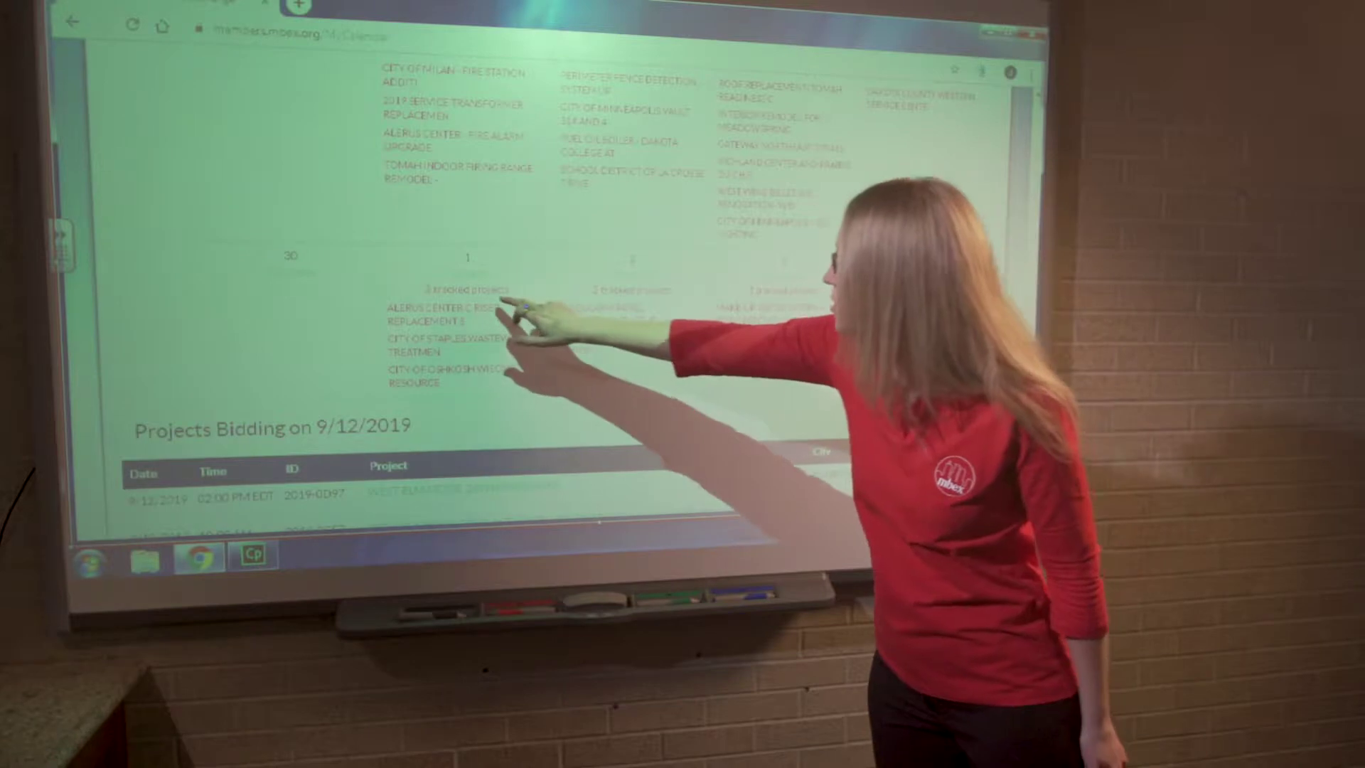
left_click(462, 290)
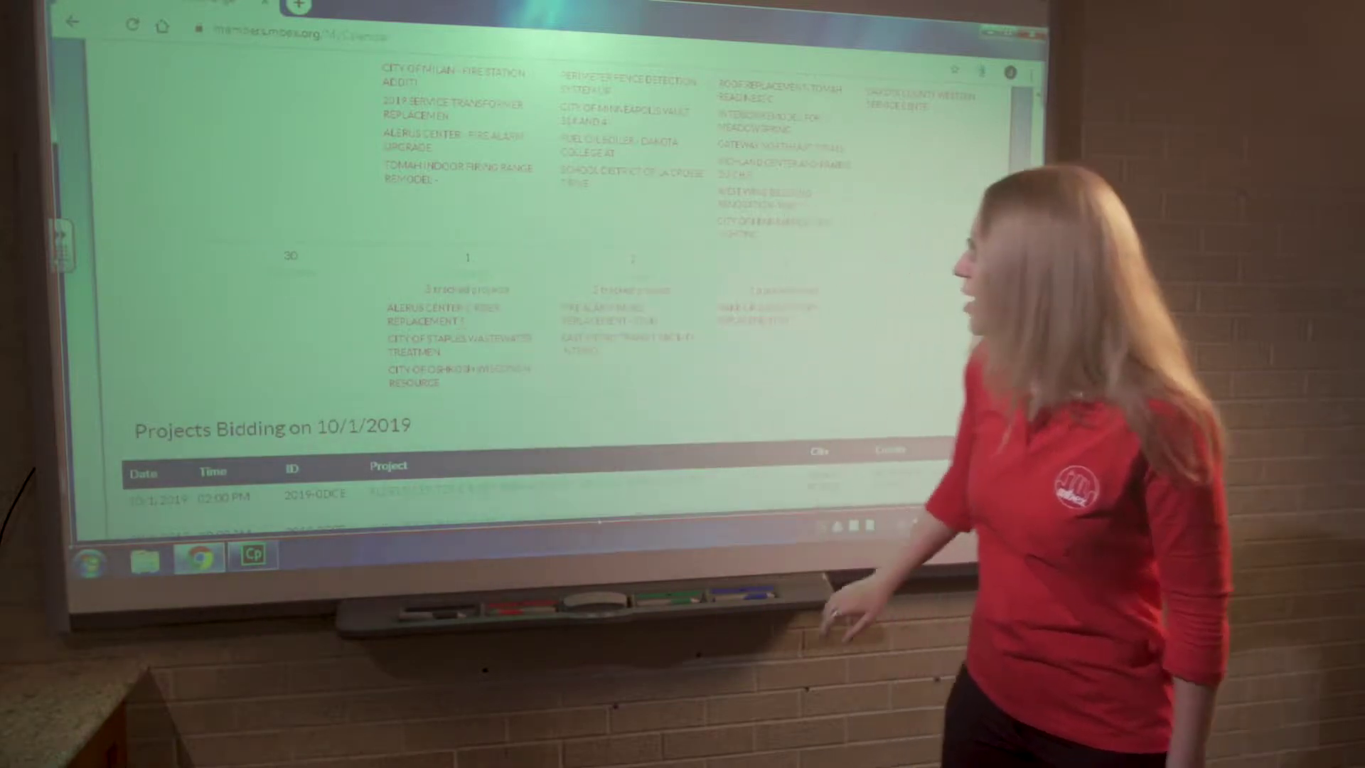
scroll(822, 420, "down", 1)
scroll(850, 377, "down", 1)
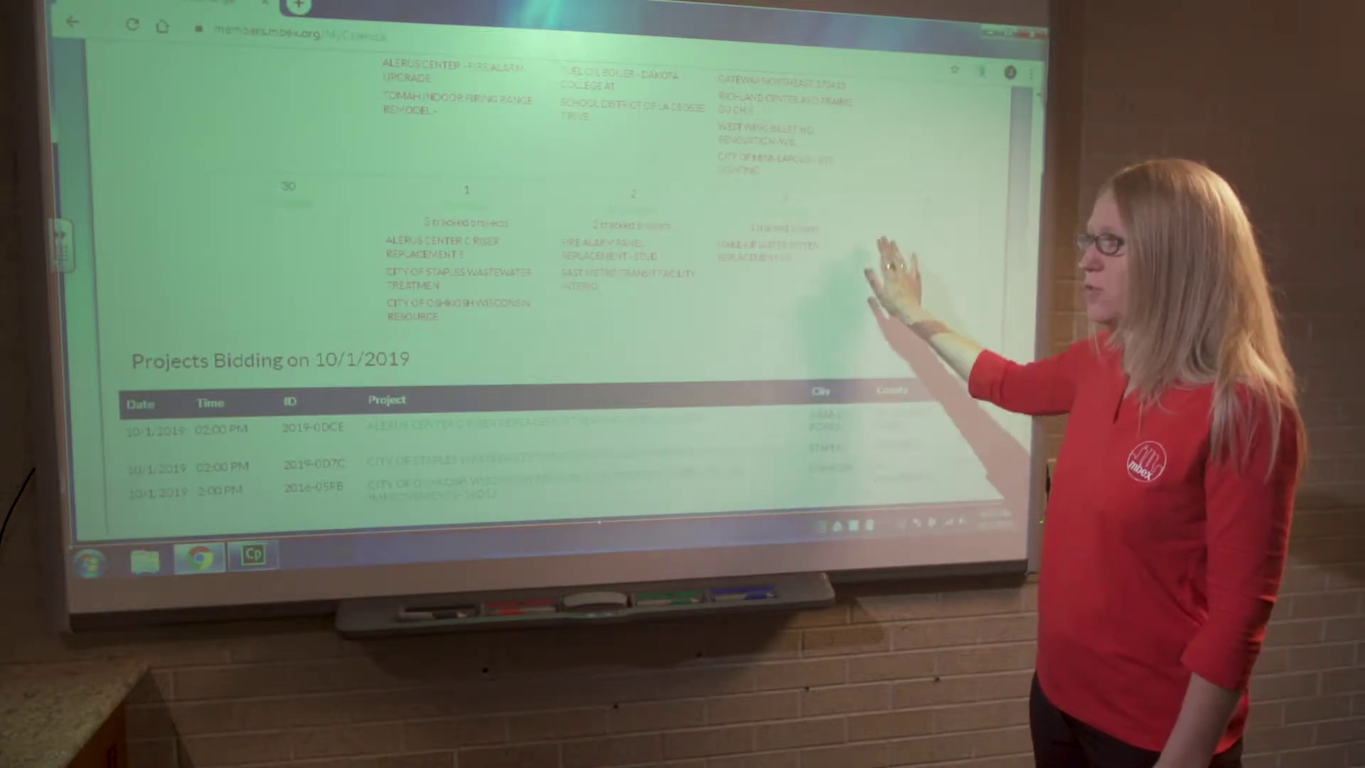
Step: Display all projects bidding this week from the bid calendar and review the list
scroll(864, 319, "up", 3)
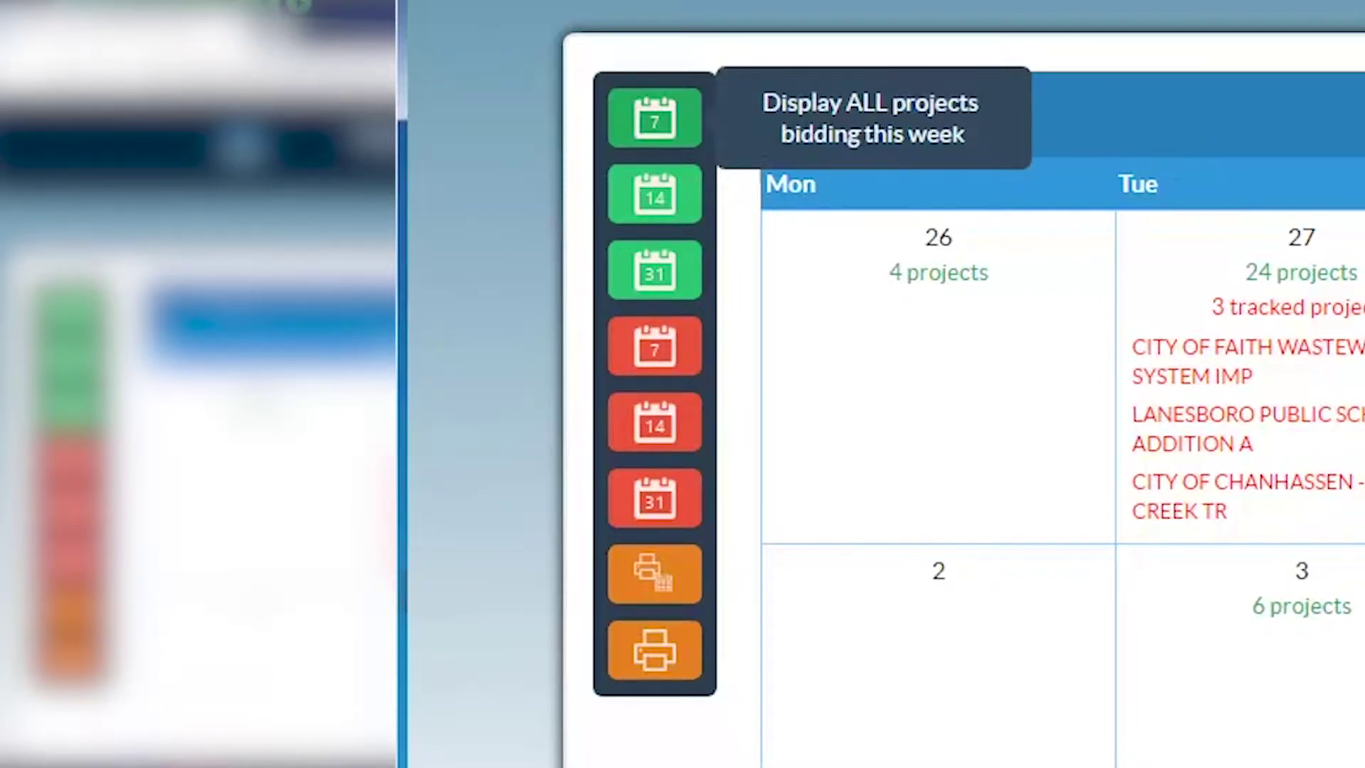
scroll(683, 427, "down", 20)
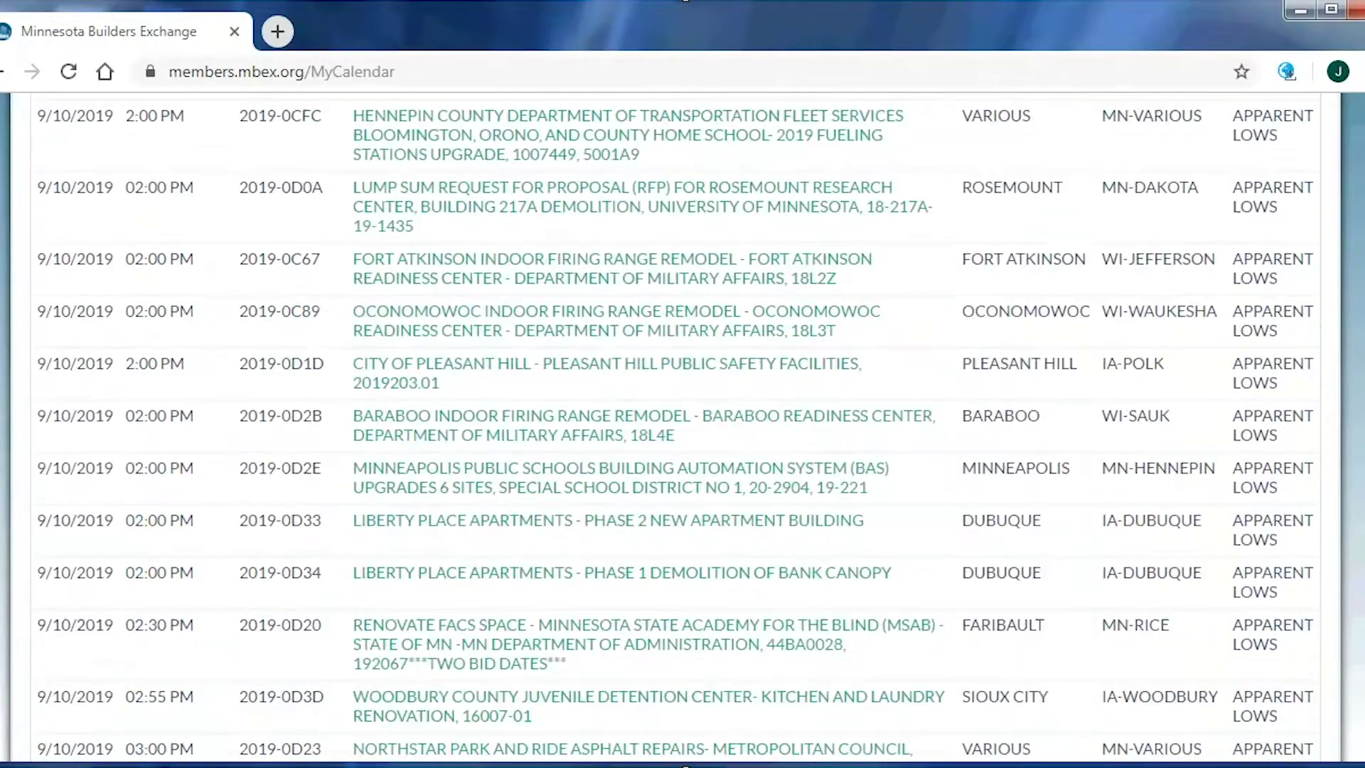
scroll(683, 427, "up", 1)
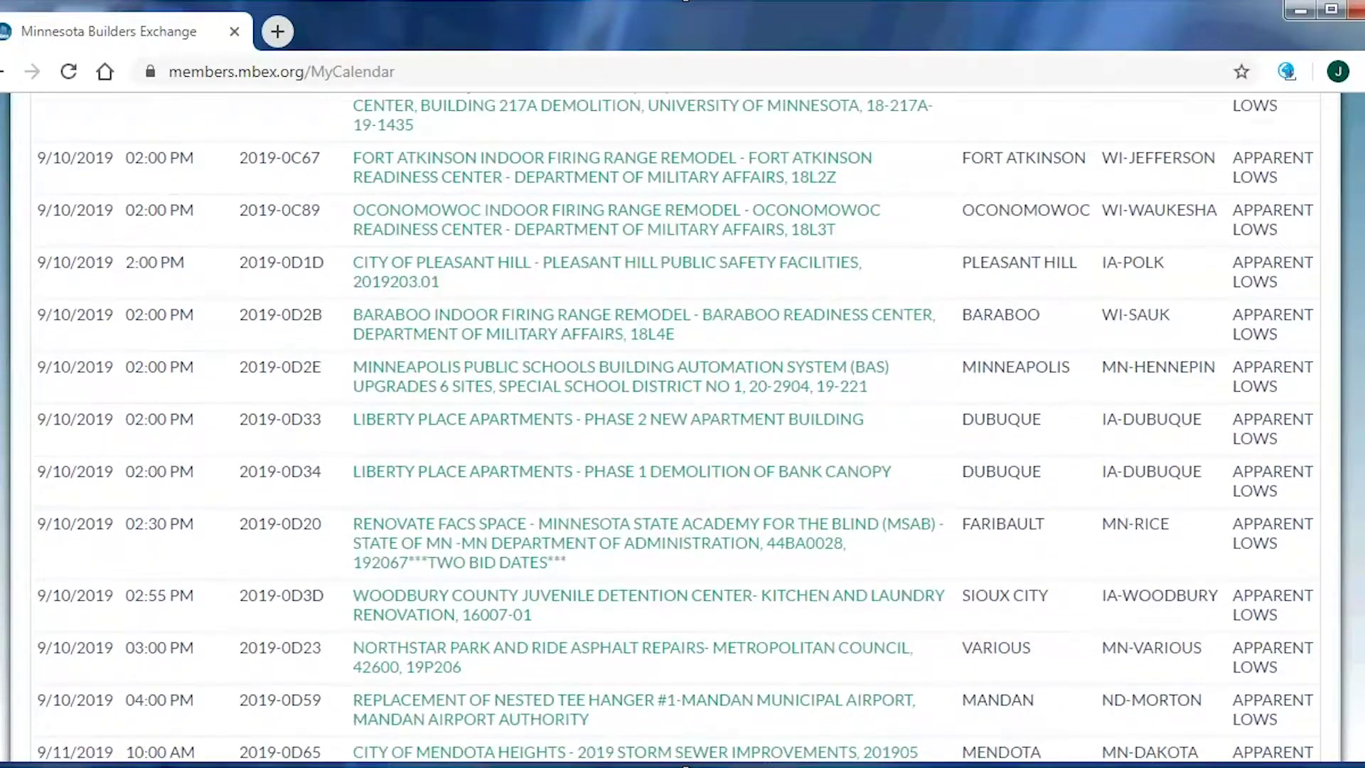
scroll(679, 426, "up", 8)
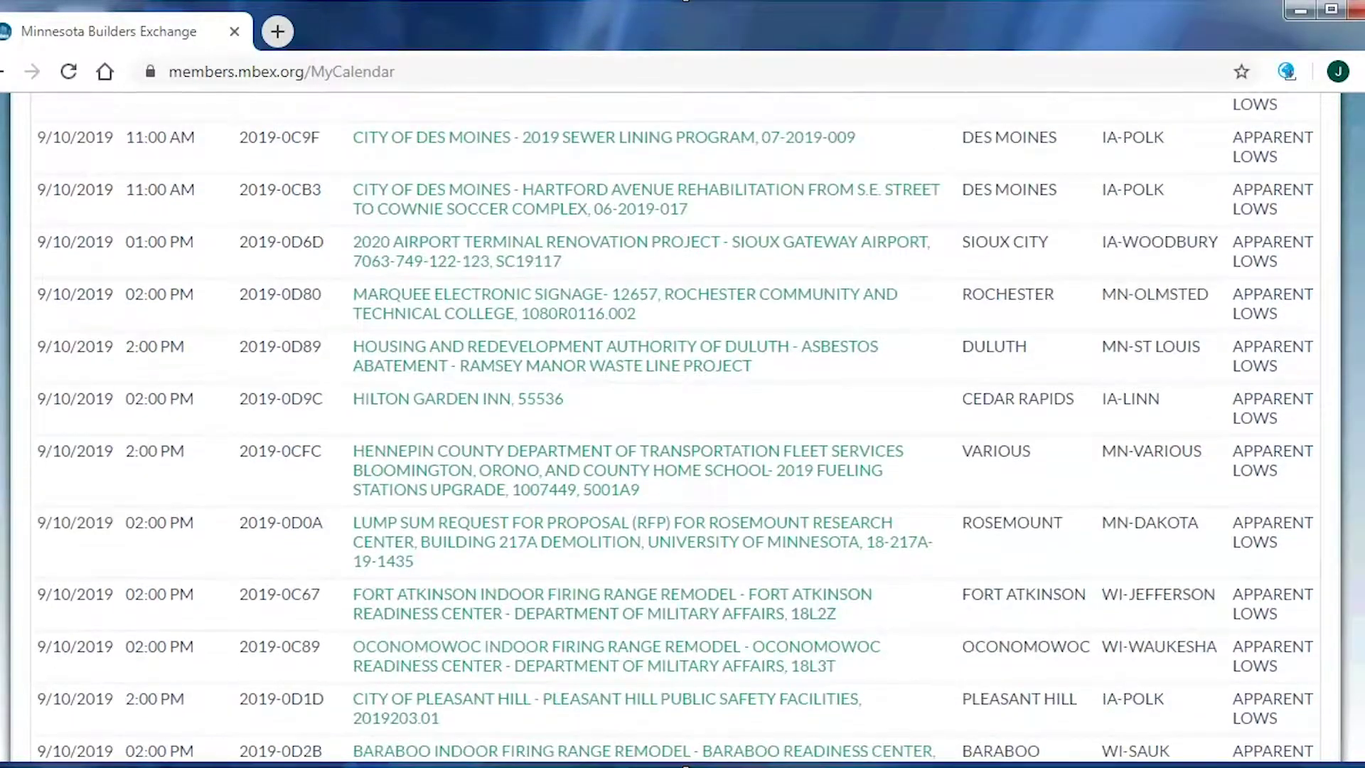
scroll(678, 427, "up", 7)
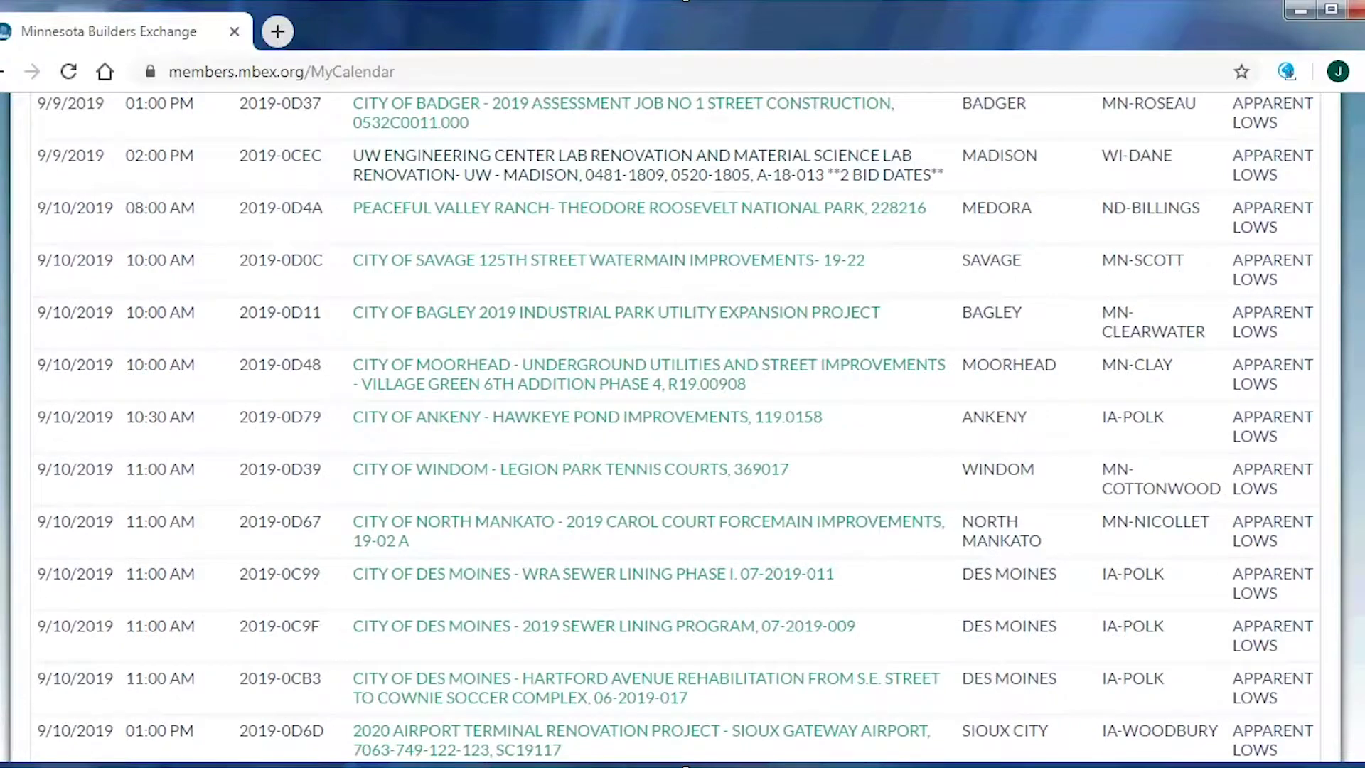
Step: Display only the tracked projects bidding this week from the bid calendar and review the list
scroll(678, 426, "up", 6)
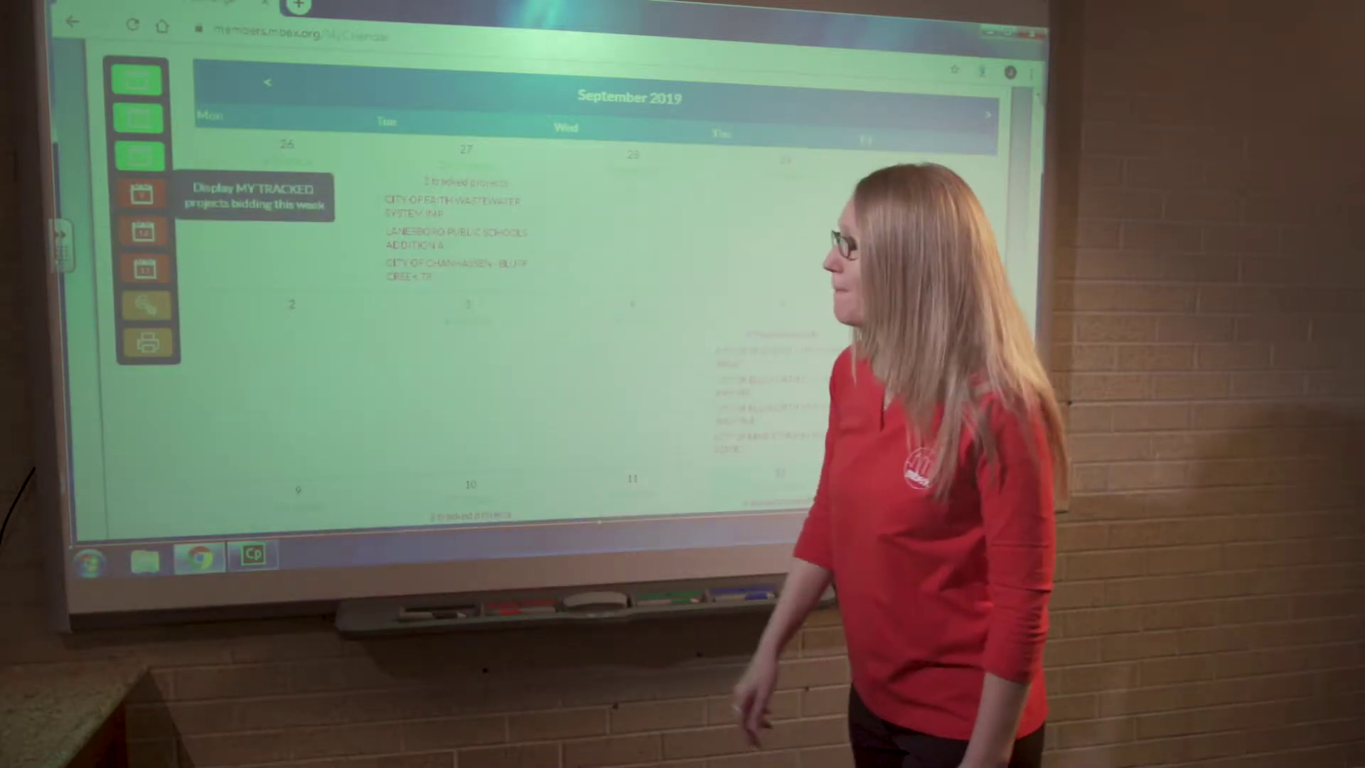
scroll(732, 460, "down", 1)
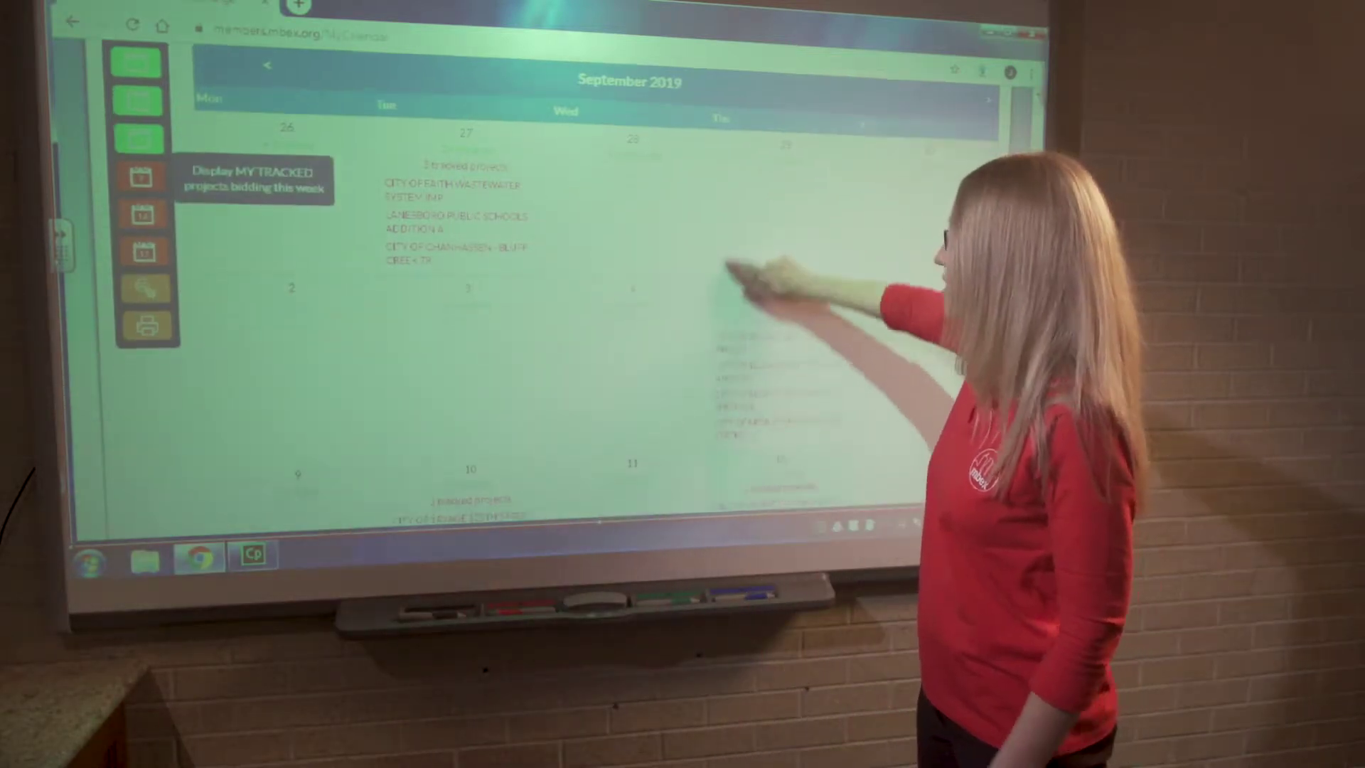
scroll(747, 316, "down", 10)
scroll(735, 313, "down", 10)
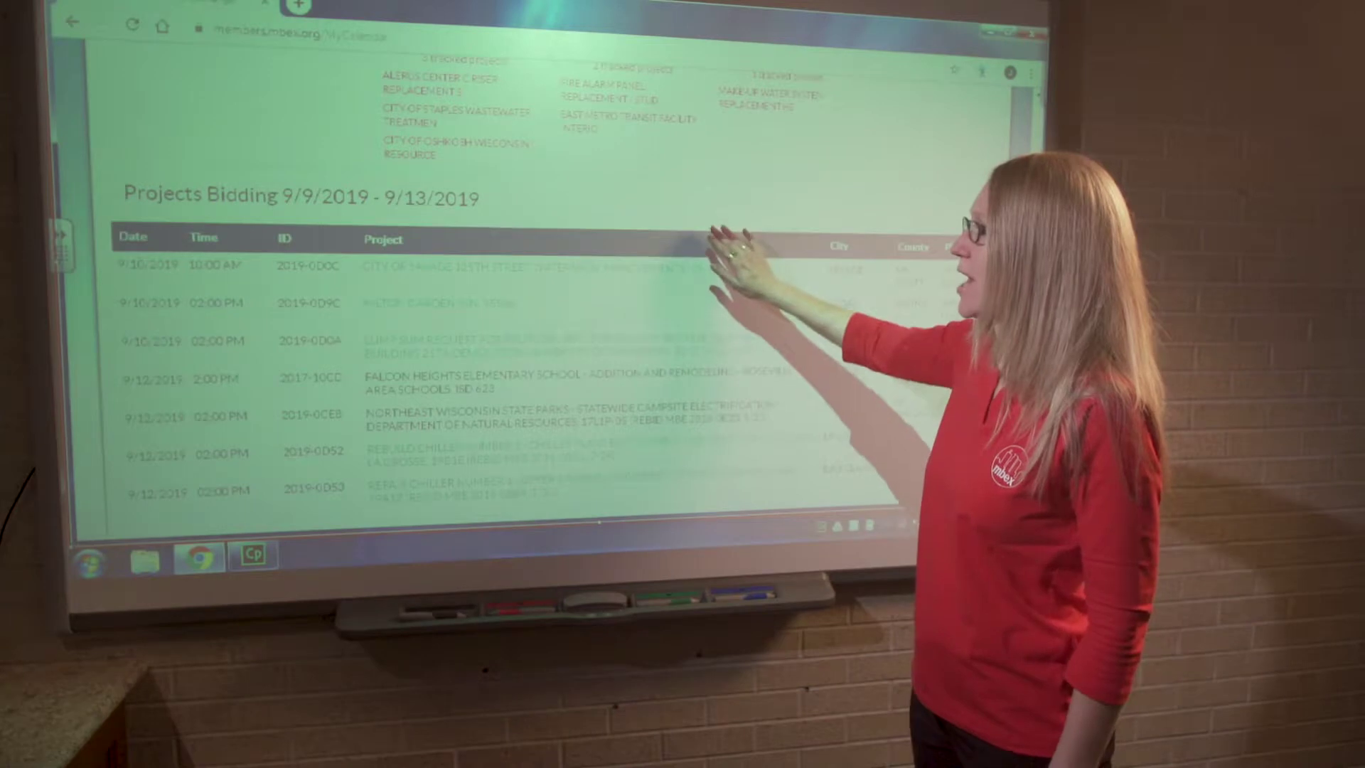
scroll(731, 342, "up", 5)
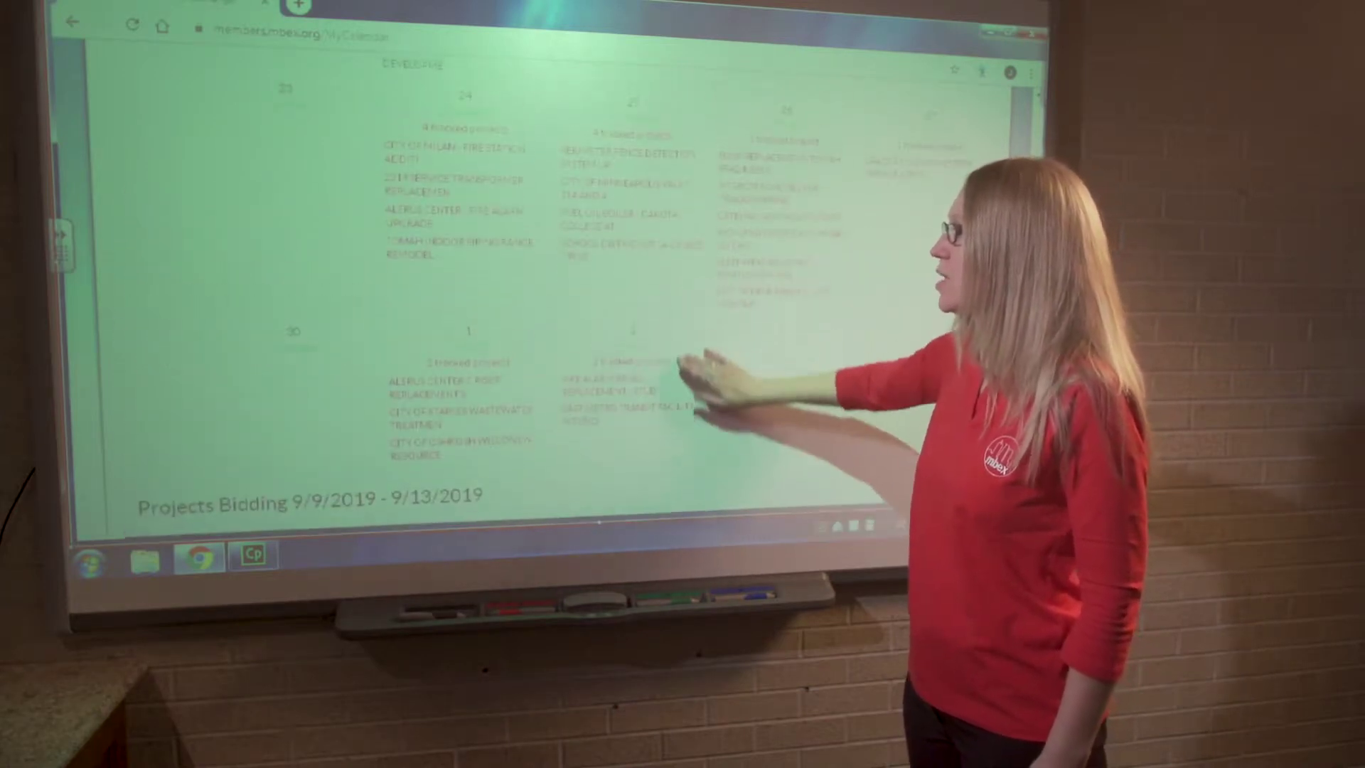
scroll(704, 384, "down", 10)
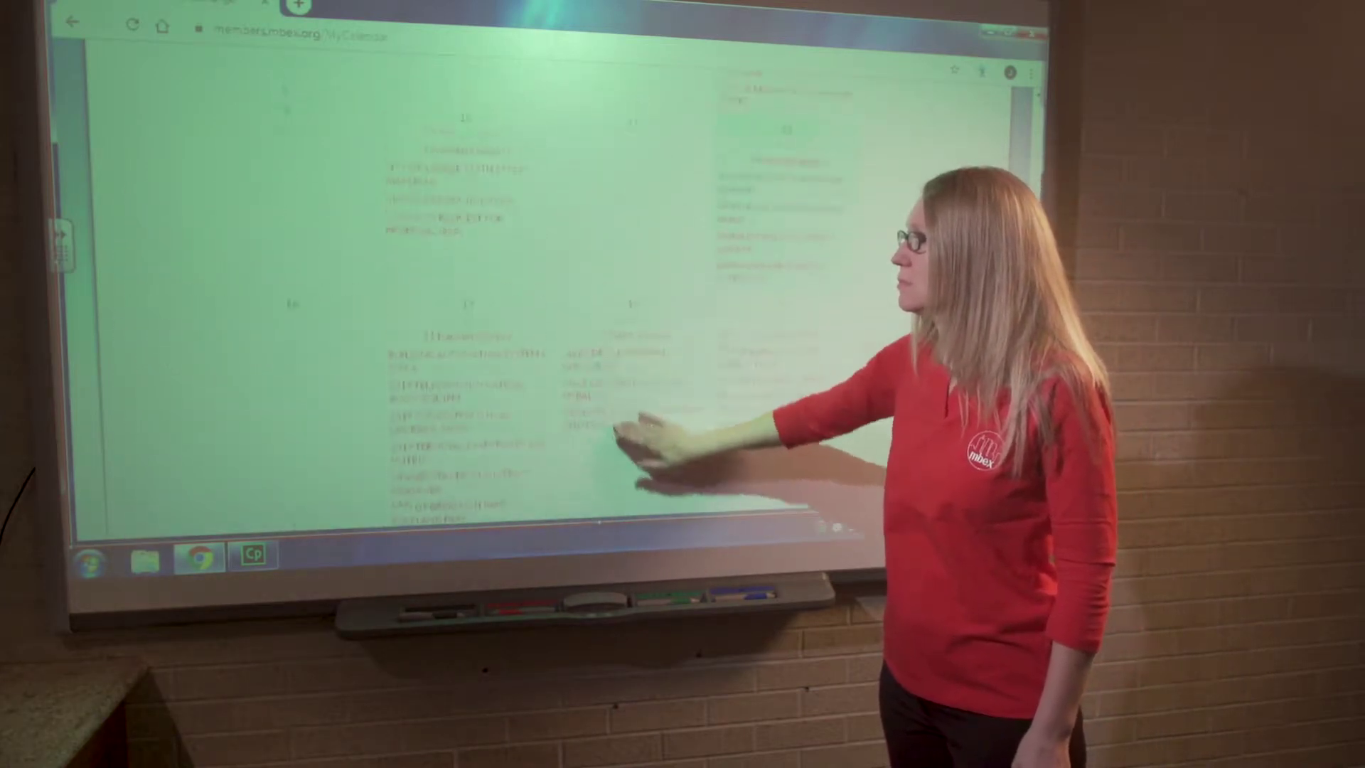
scroll(640, 412, "up", 10)
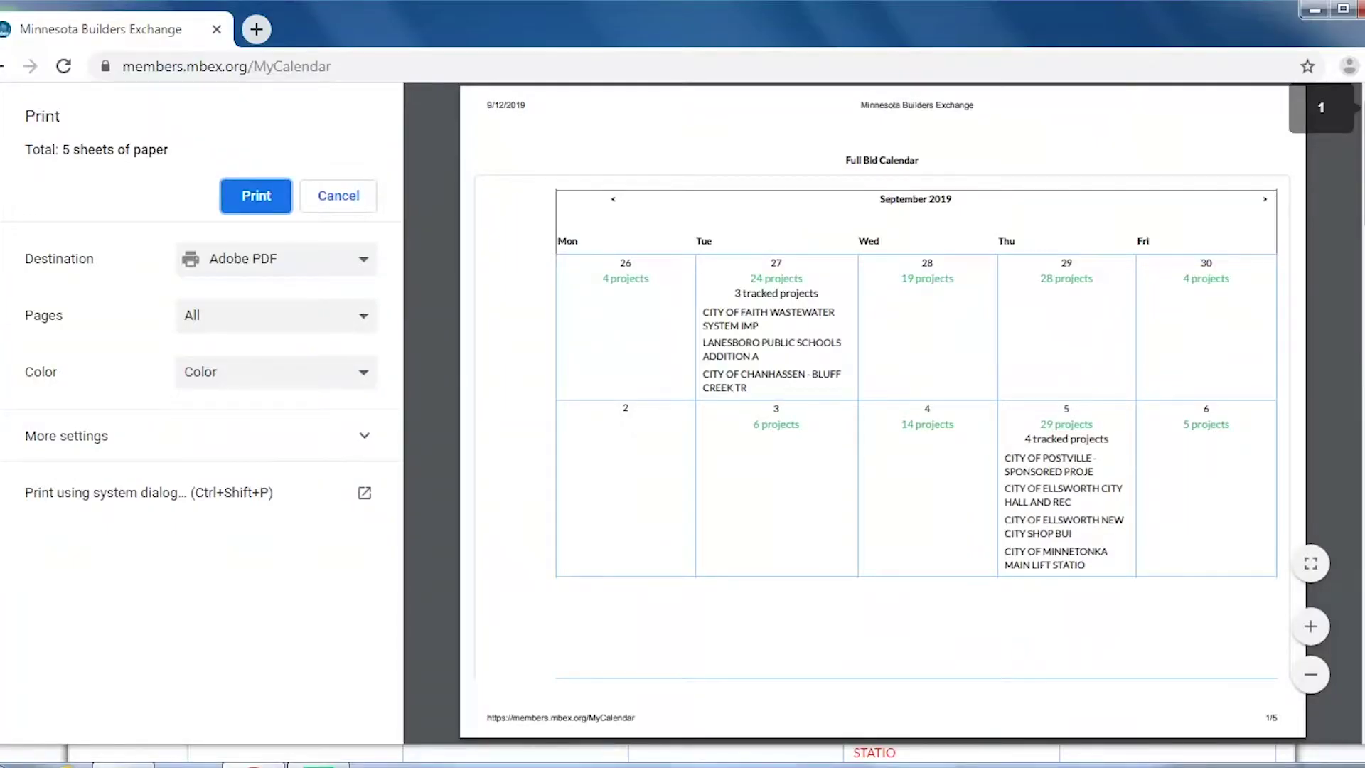
Step: Review the print preview of the full bid calendar and project list, and close it without printing
scroll(881, 412, "down", 6)
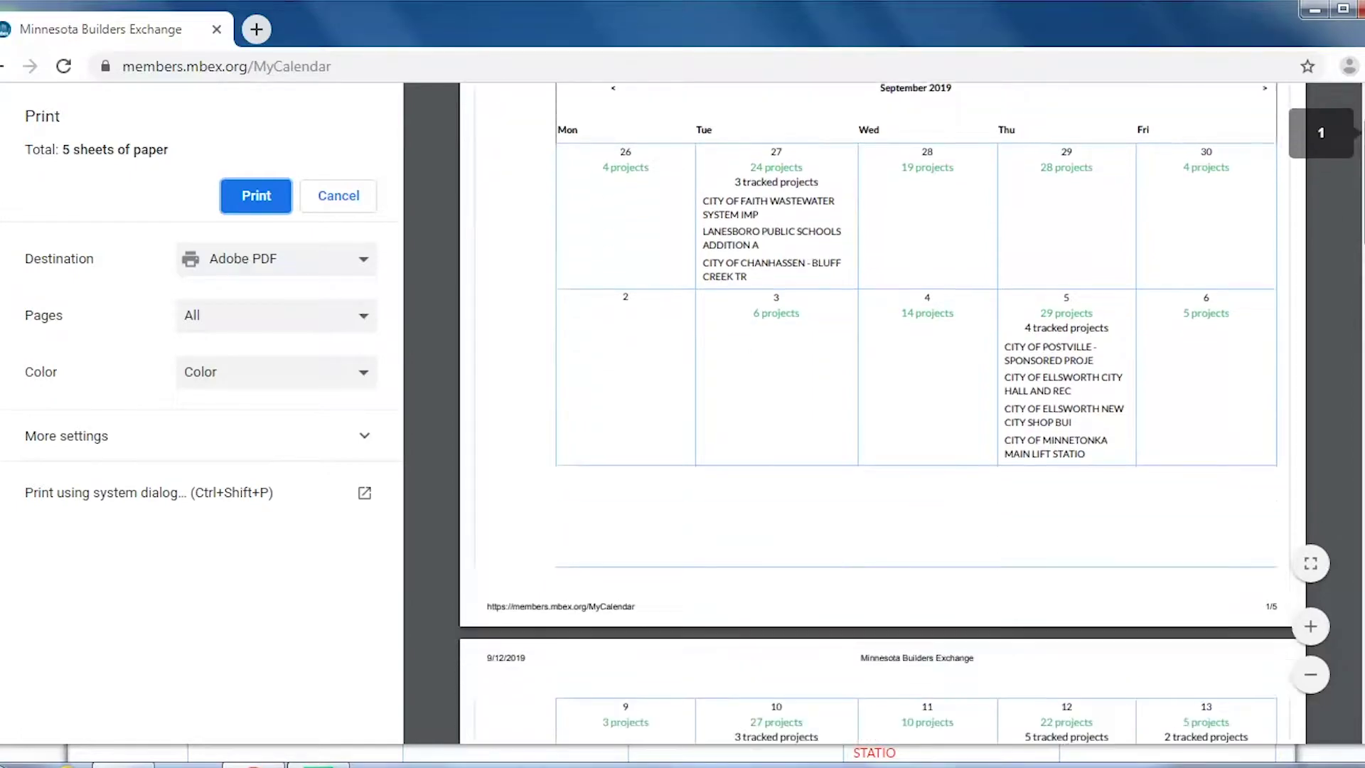
left_click_drag(1361, 248, 1360, 693)
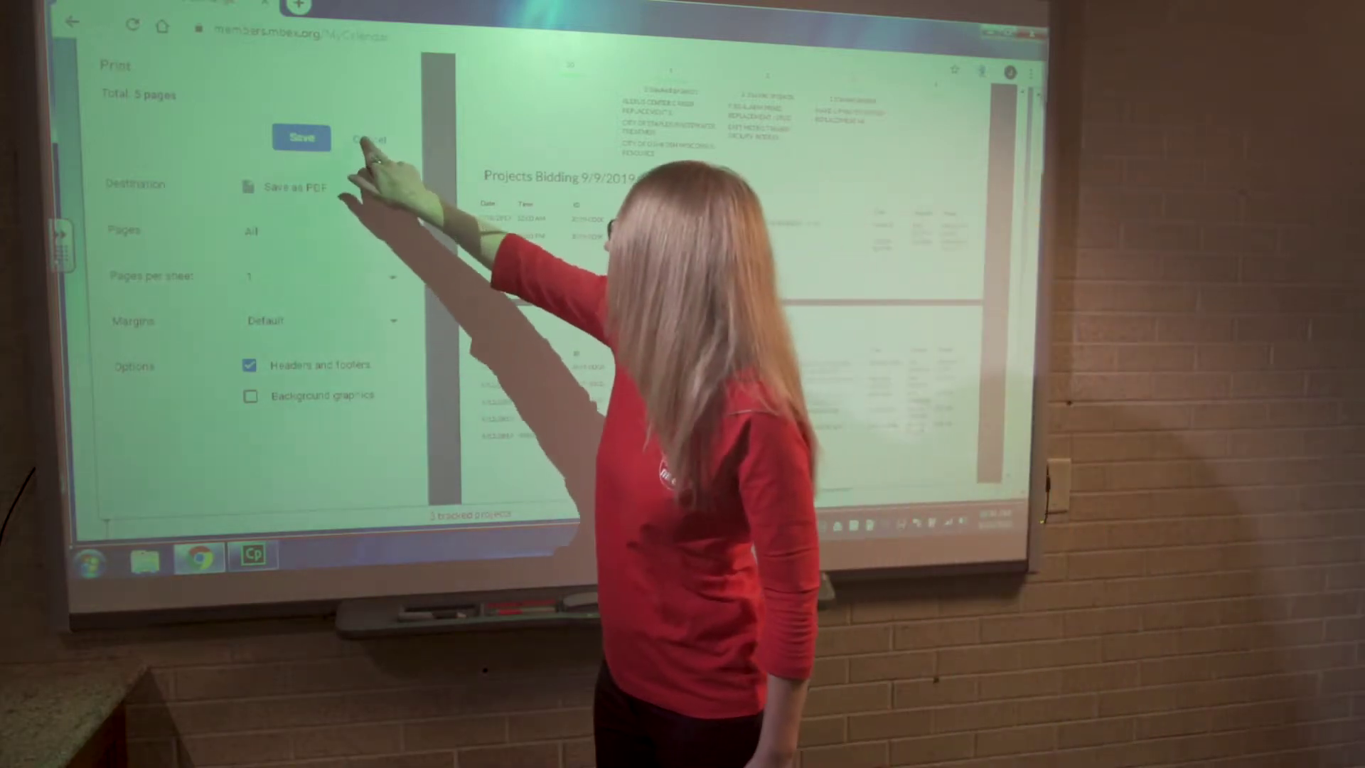
left_click(369, 138)
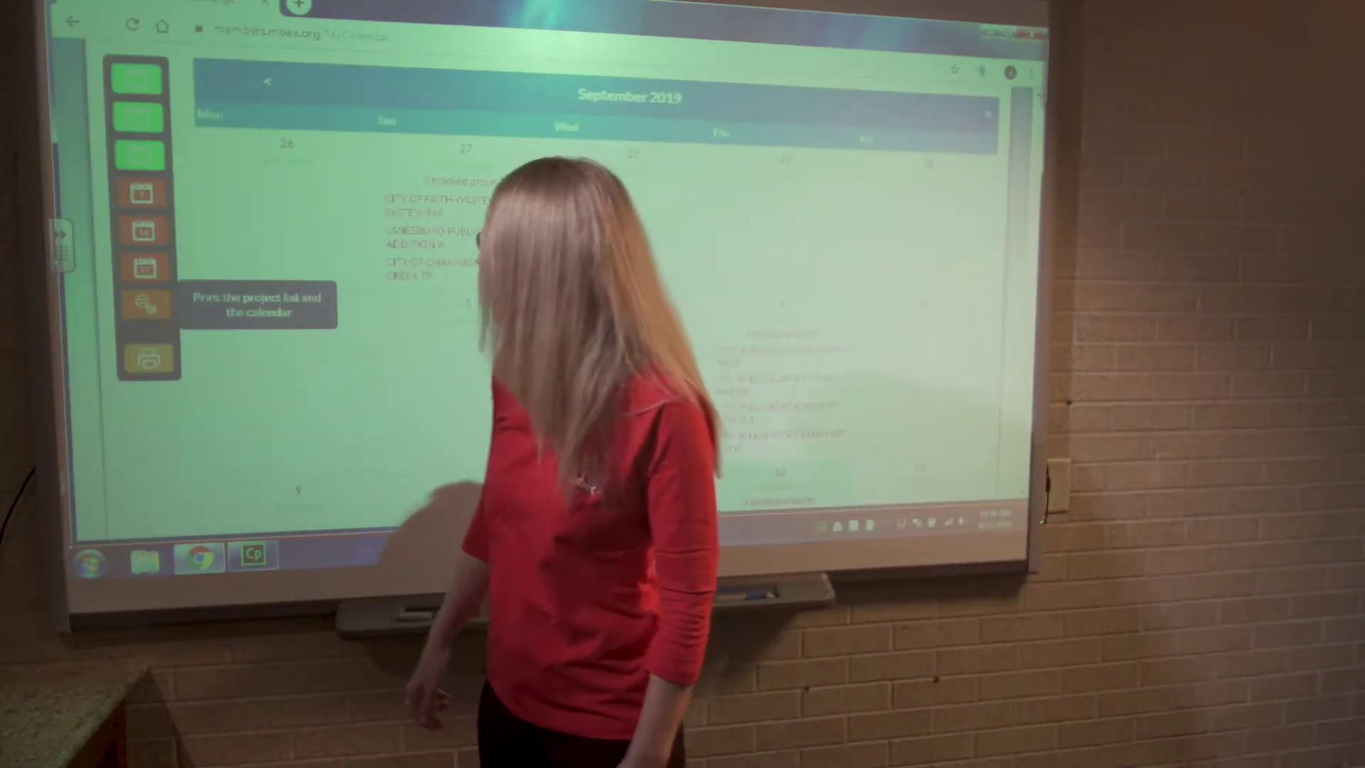
left_click(145, 305)
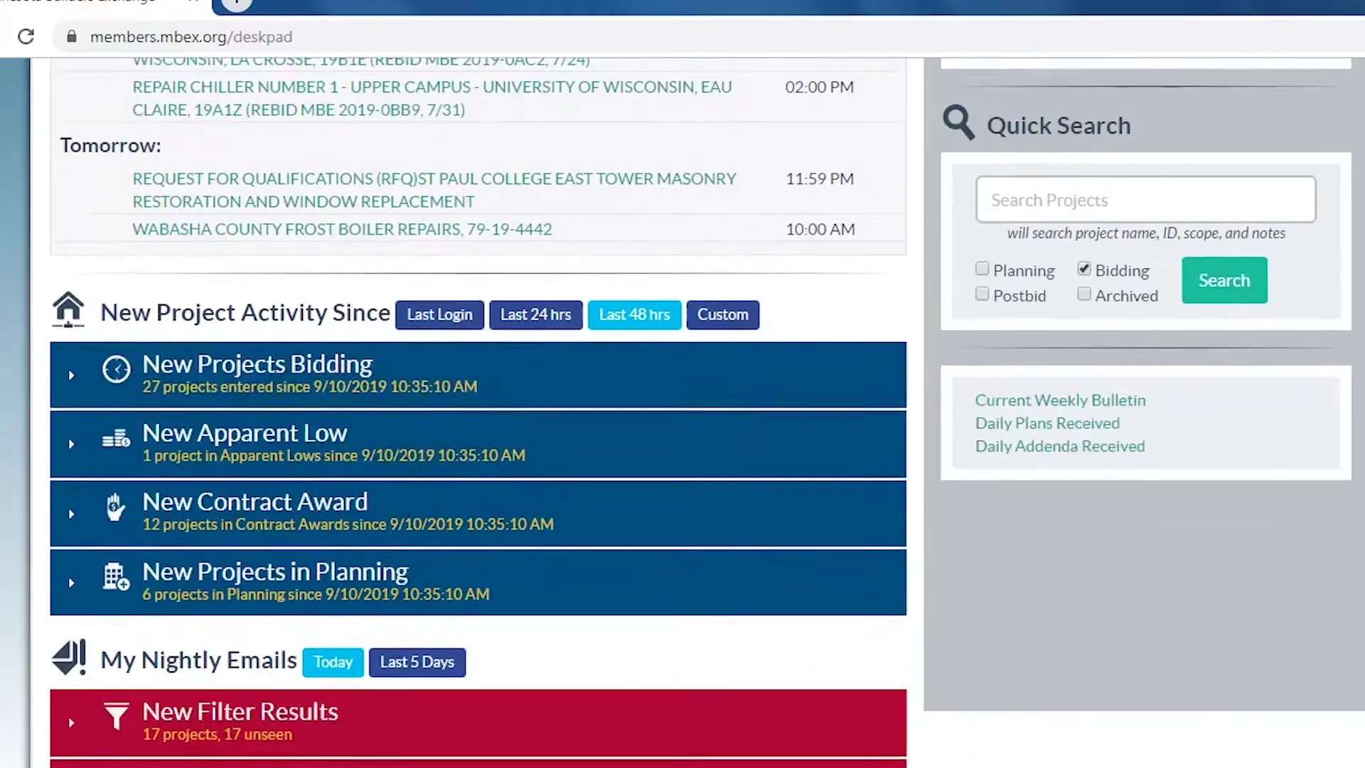
Step: Expand the new projects bidding since the last login in the Deskpad's project activity and review the list
scroll(706, 409, "down", 1)
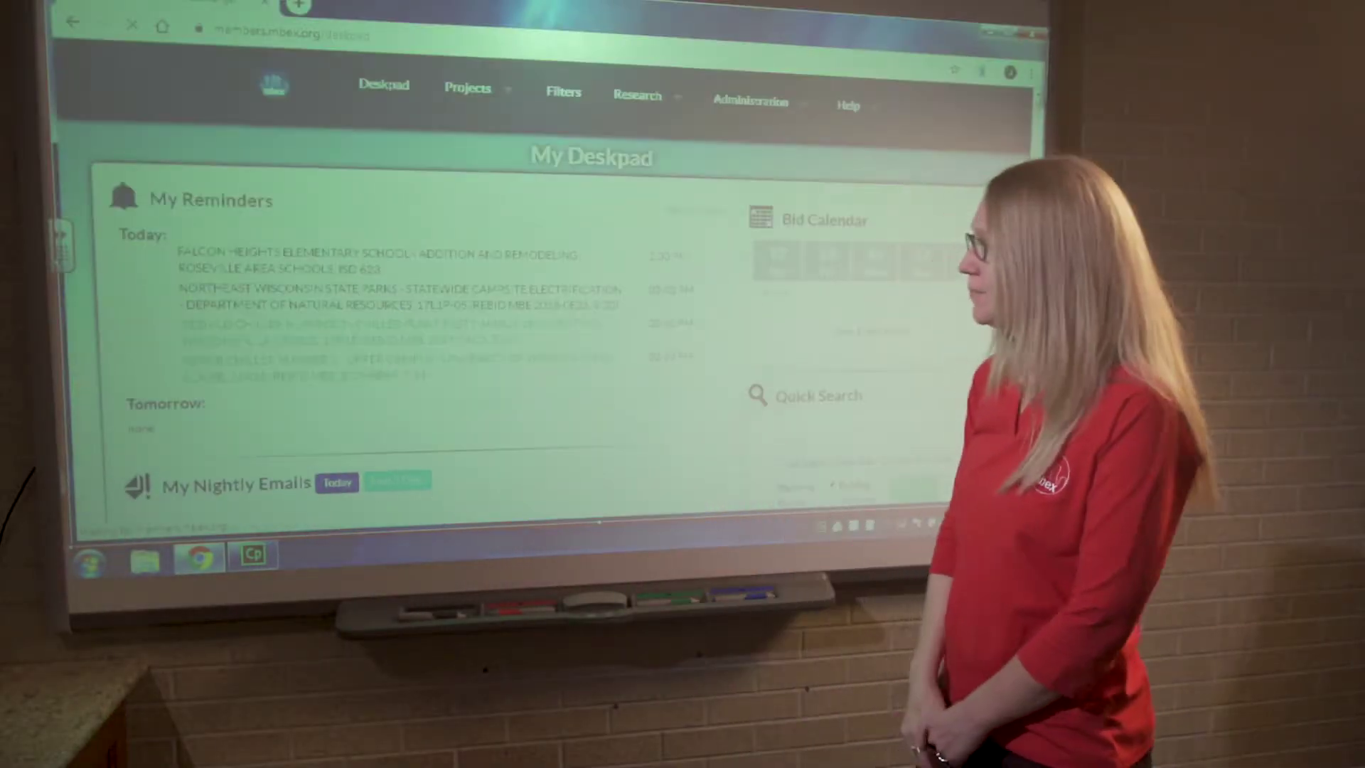
left_click_drag(700, 356, 717, 217)
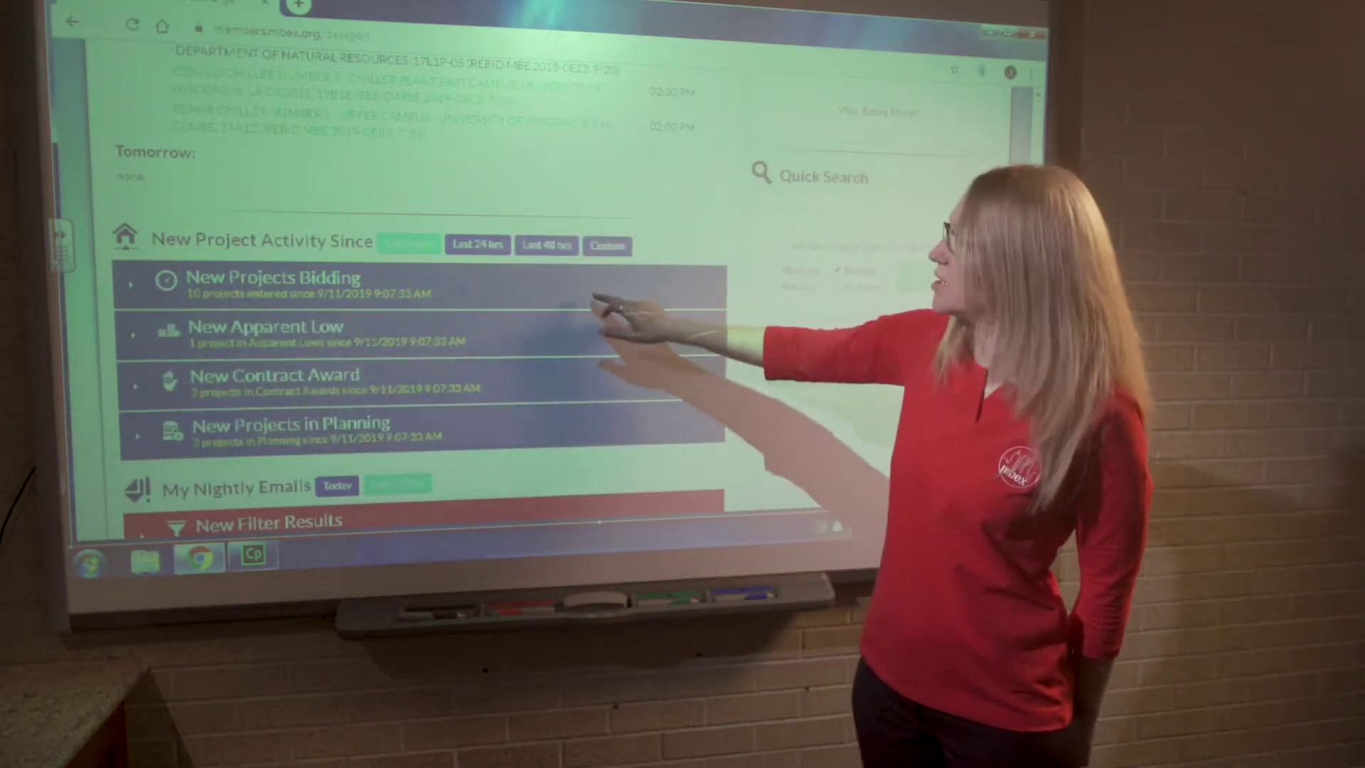
left_click(590, 295)
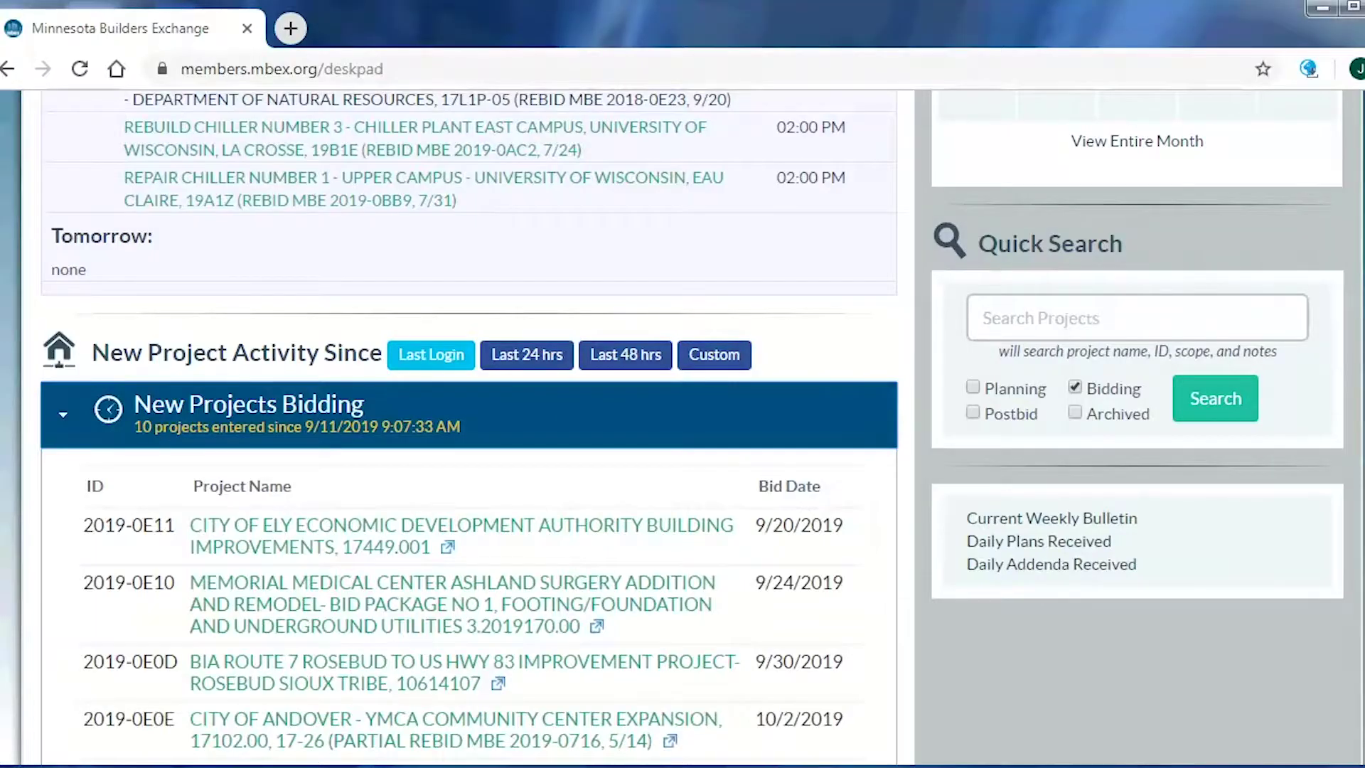
scroll(469, 427, "down", 2)
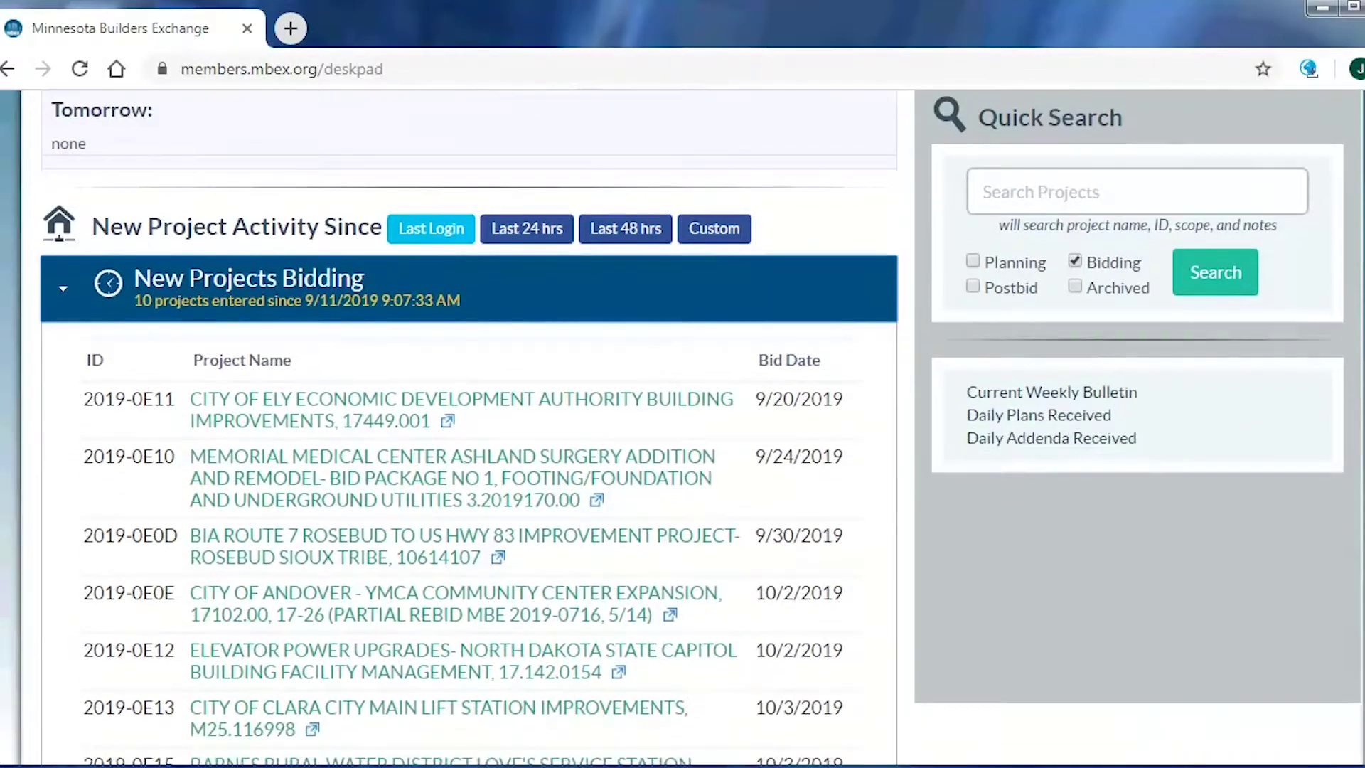
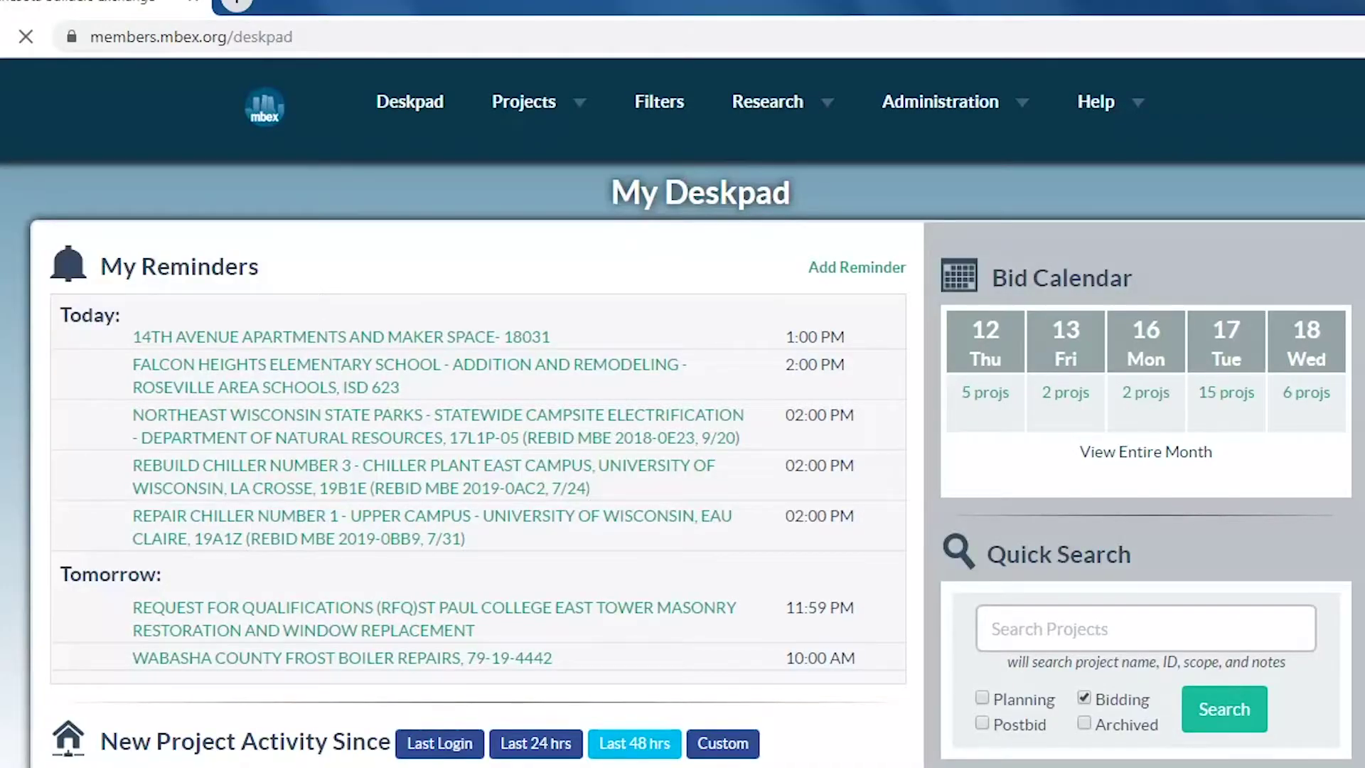
Step: Expand the new projects bidding from the last 48 hours, review the list and collapse it
scroll(682, 398, "down", 6)
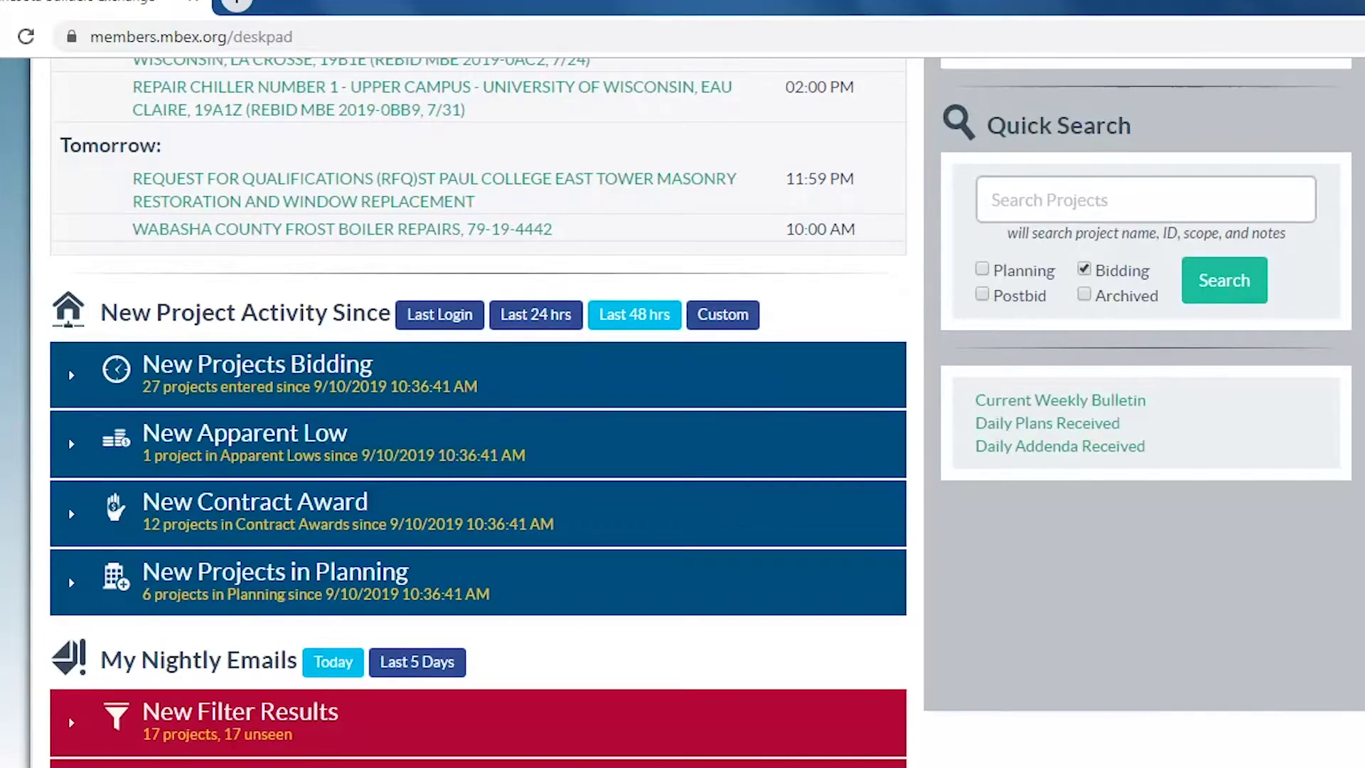
left_click(258, 374)
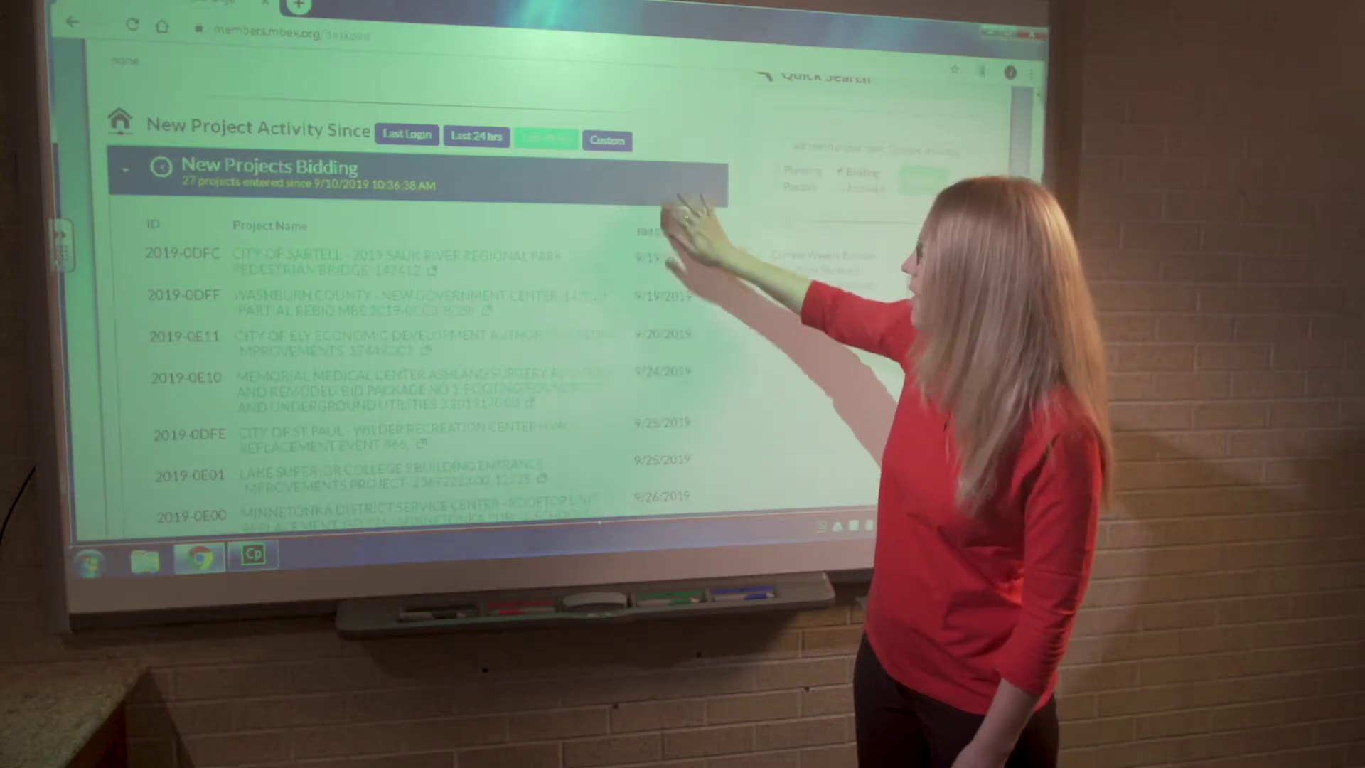
left_click(685, 181)
scroll(693, 384, "down", 1)
scroll(686, 387, "up", 1)
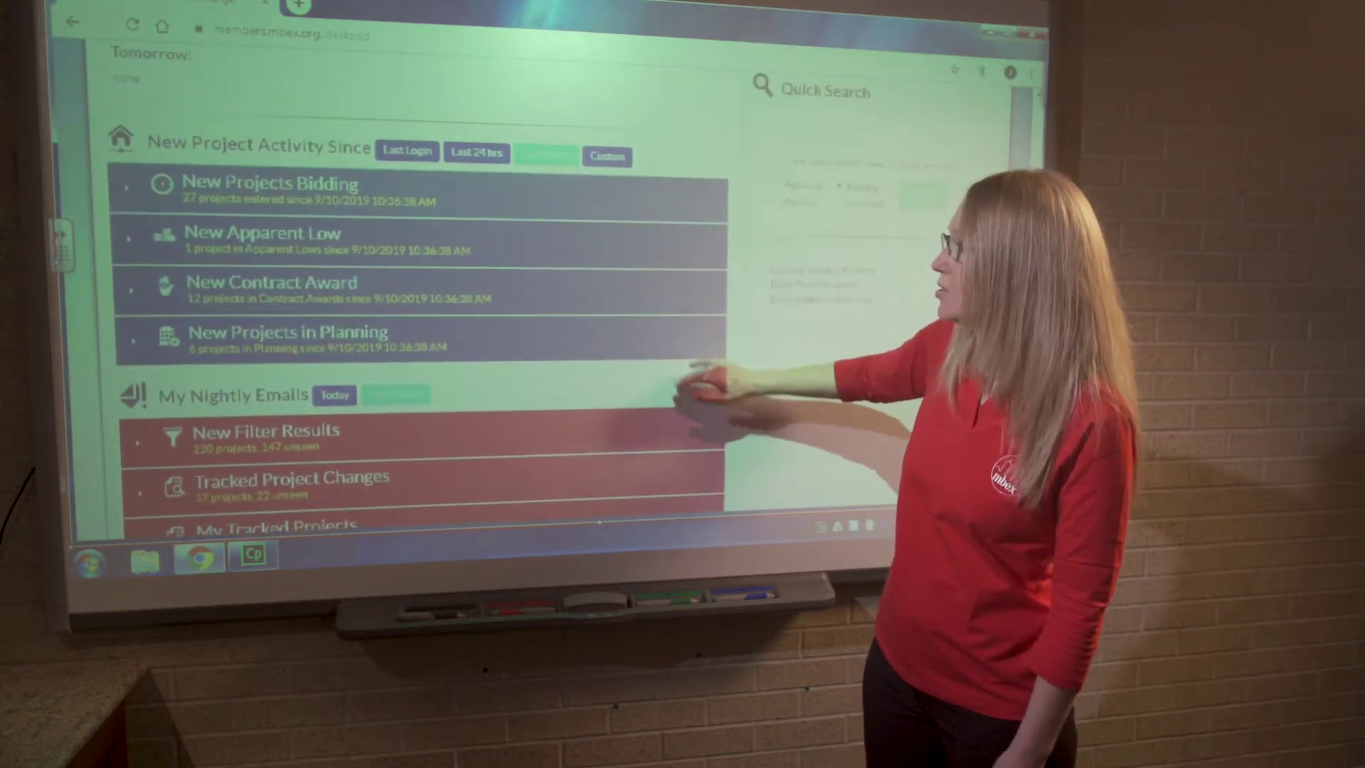
Step: Expand the new contract awards from the last 48 hours and review the awarded projects and contractors
left_click(583, 284)
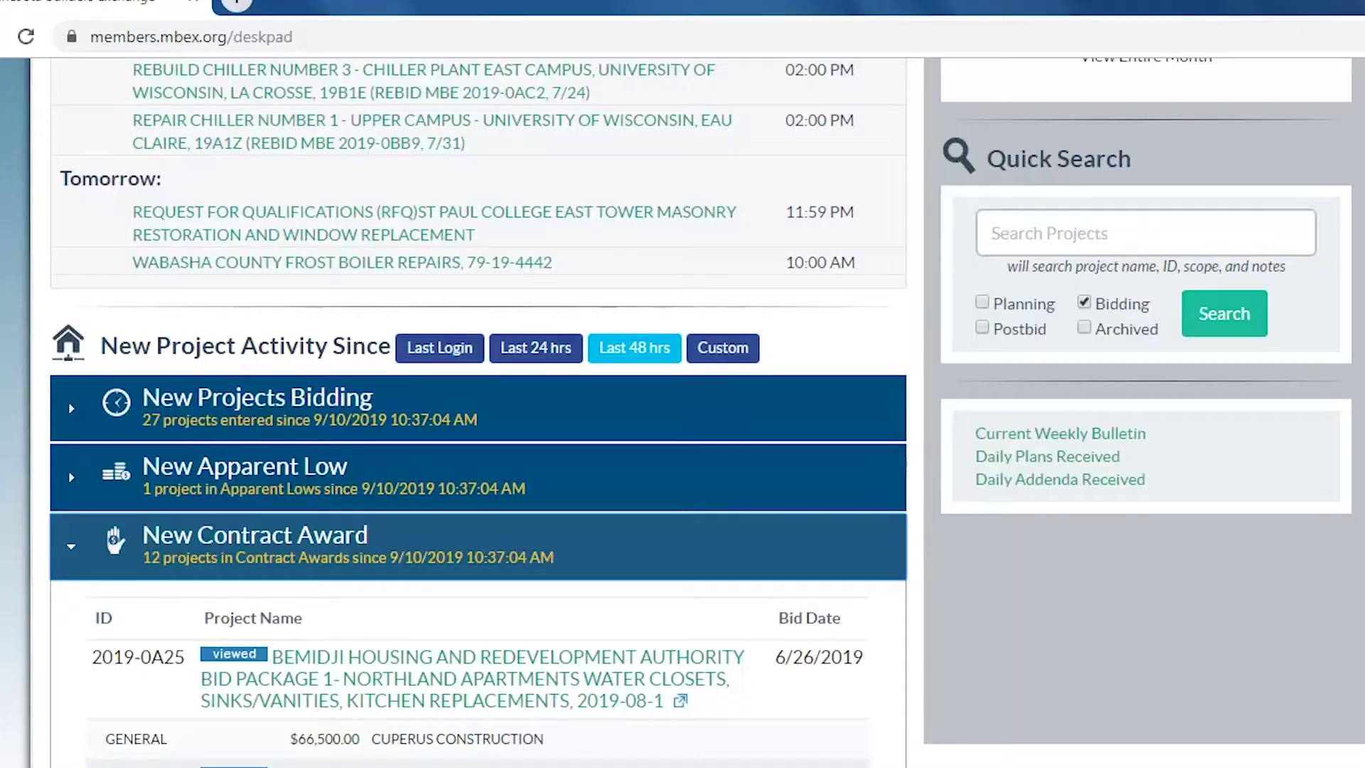
scroll(476, 413, "down", 4)
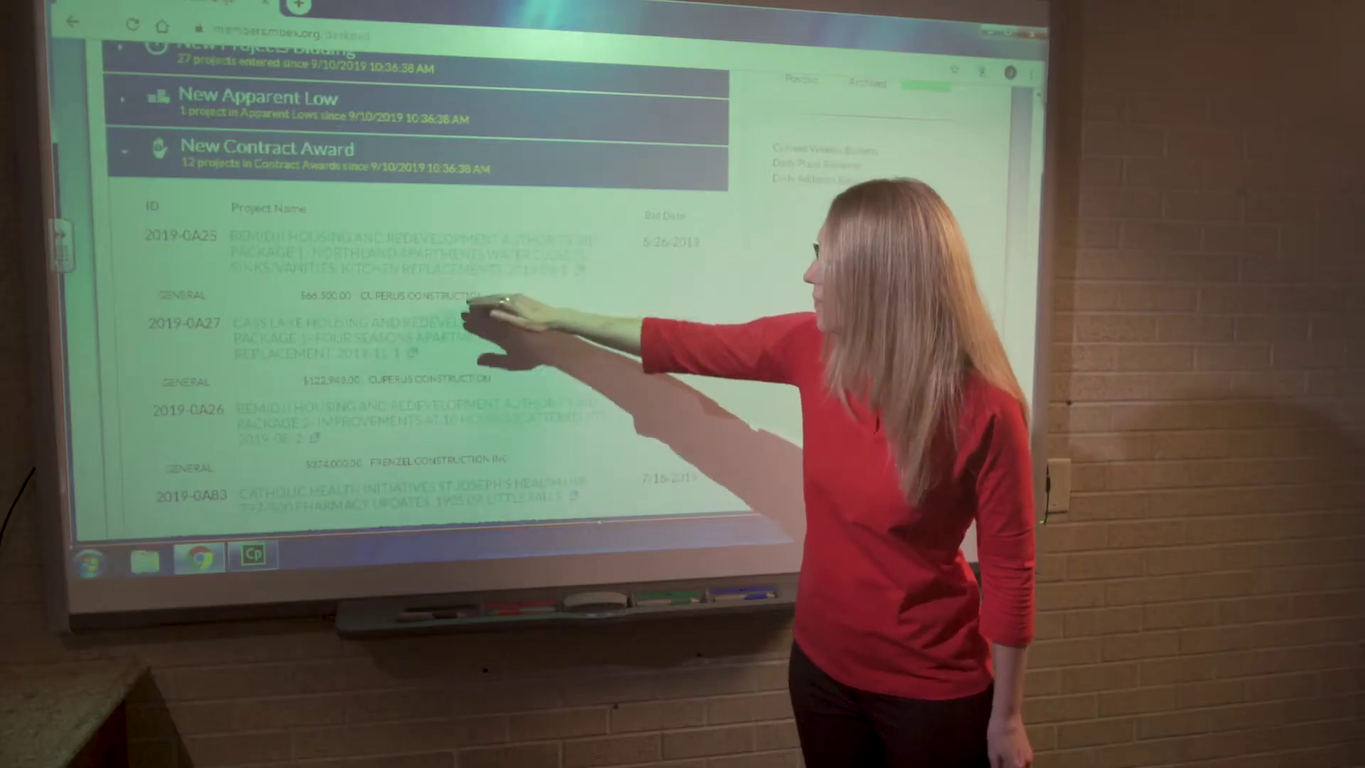
scroll(686, 316, "up", 2)
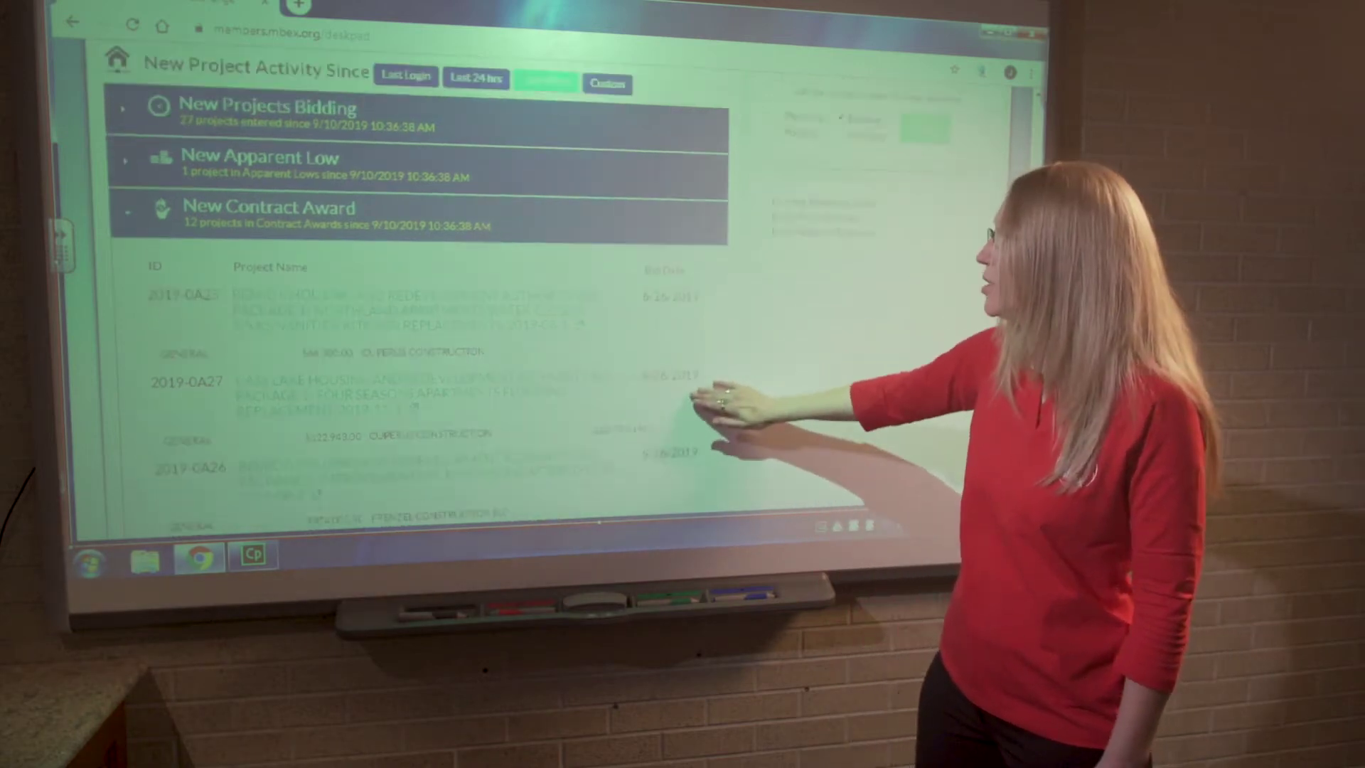
Step: Open the custom new project activity search and display all projects in contract awards since 8/1/19
left_click(676, 277)
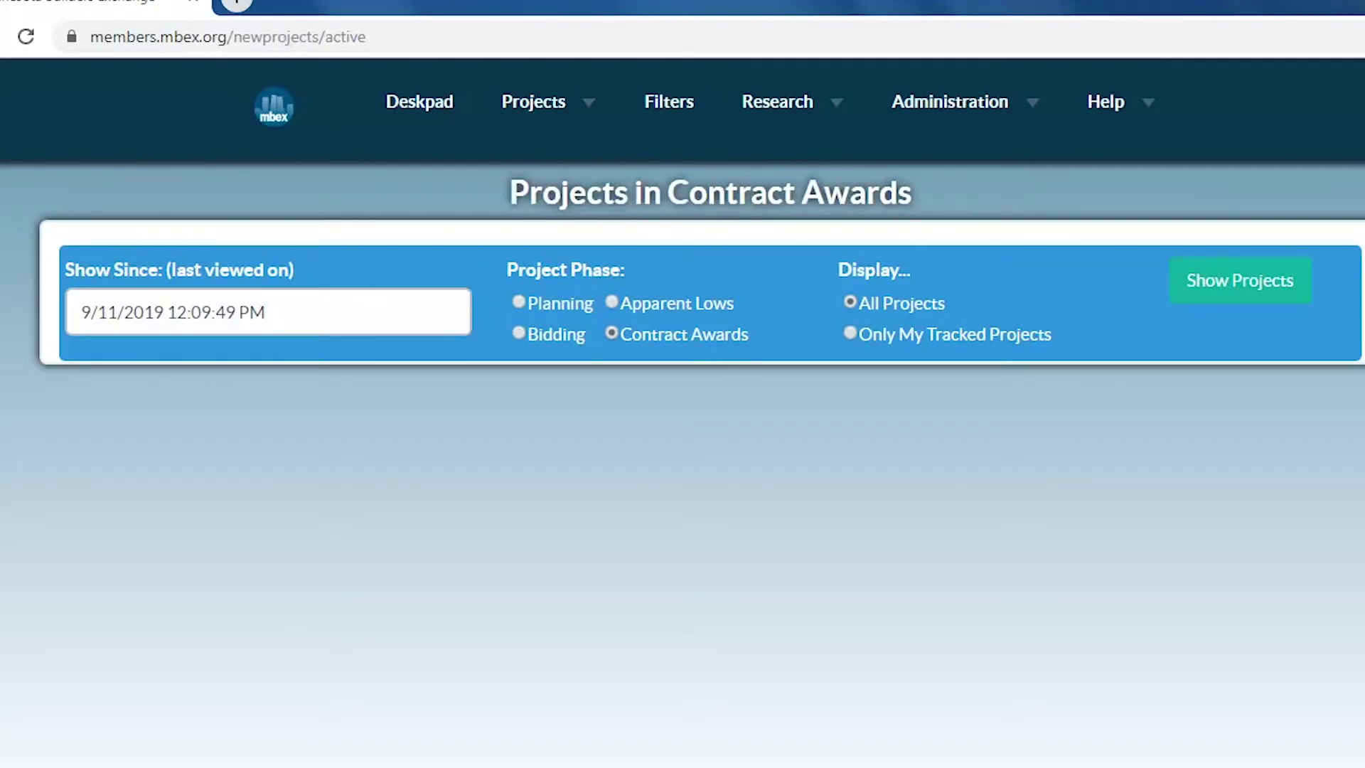
left_click(268, 311)
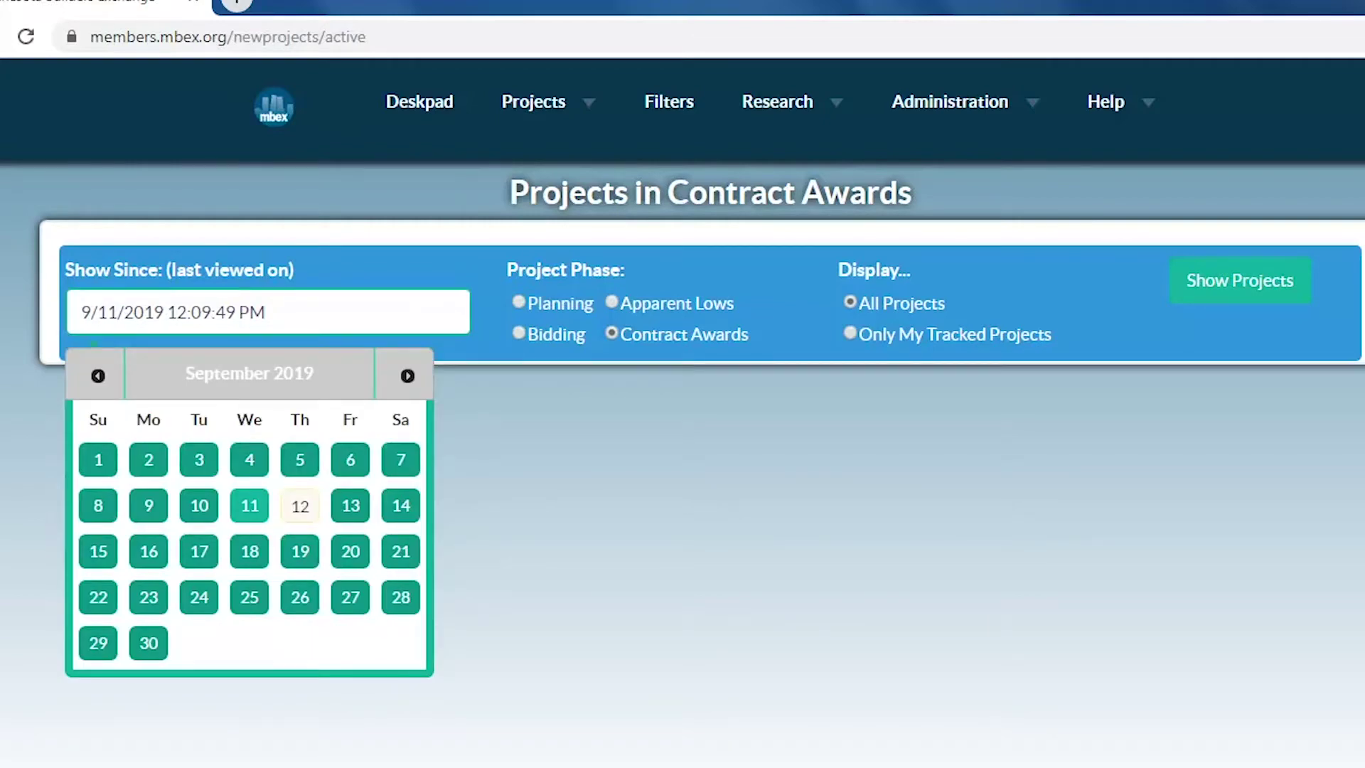
left_click_drag(268, 312, 60, 306)
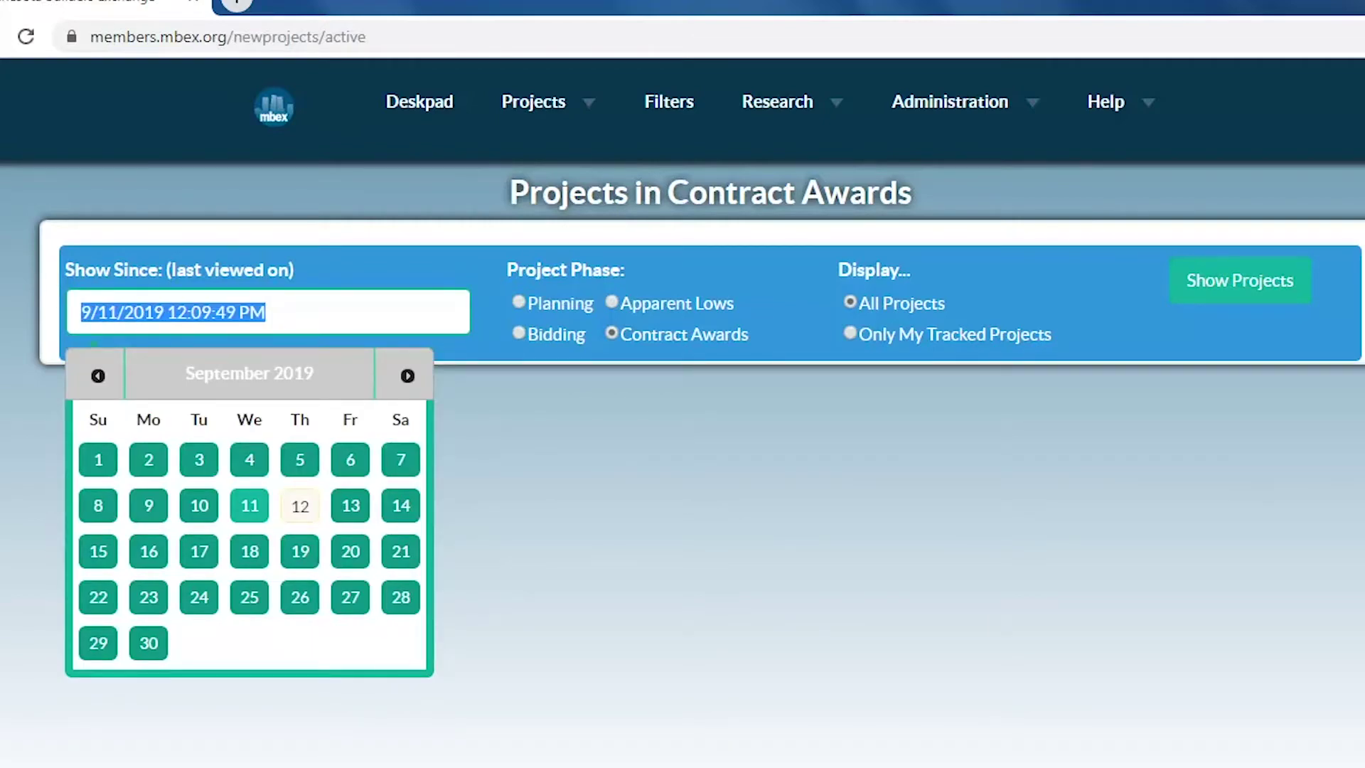
type("8/1/19")
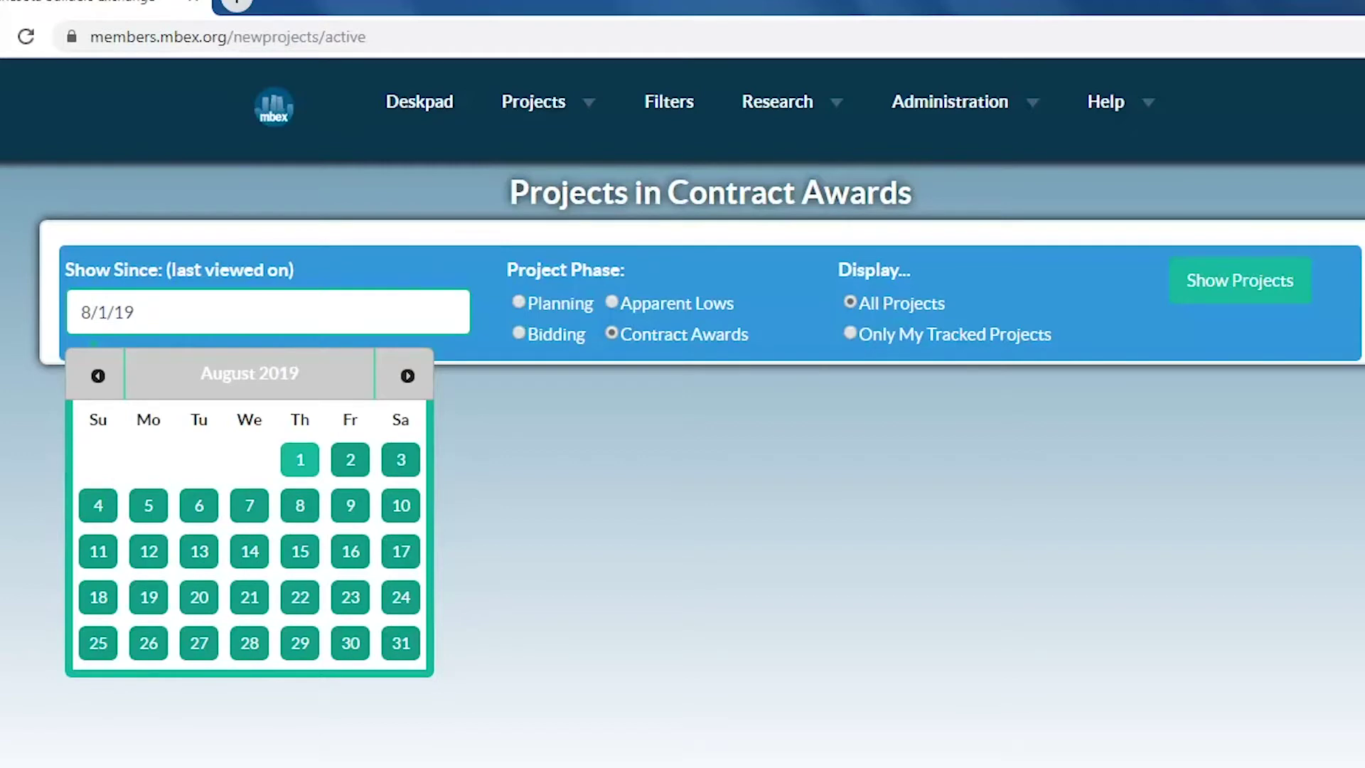
key("Tab")
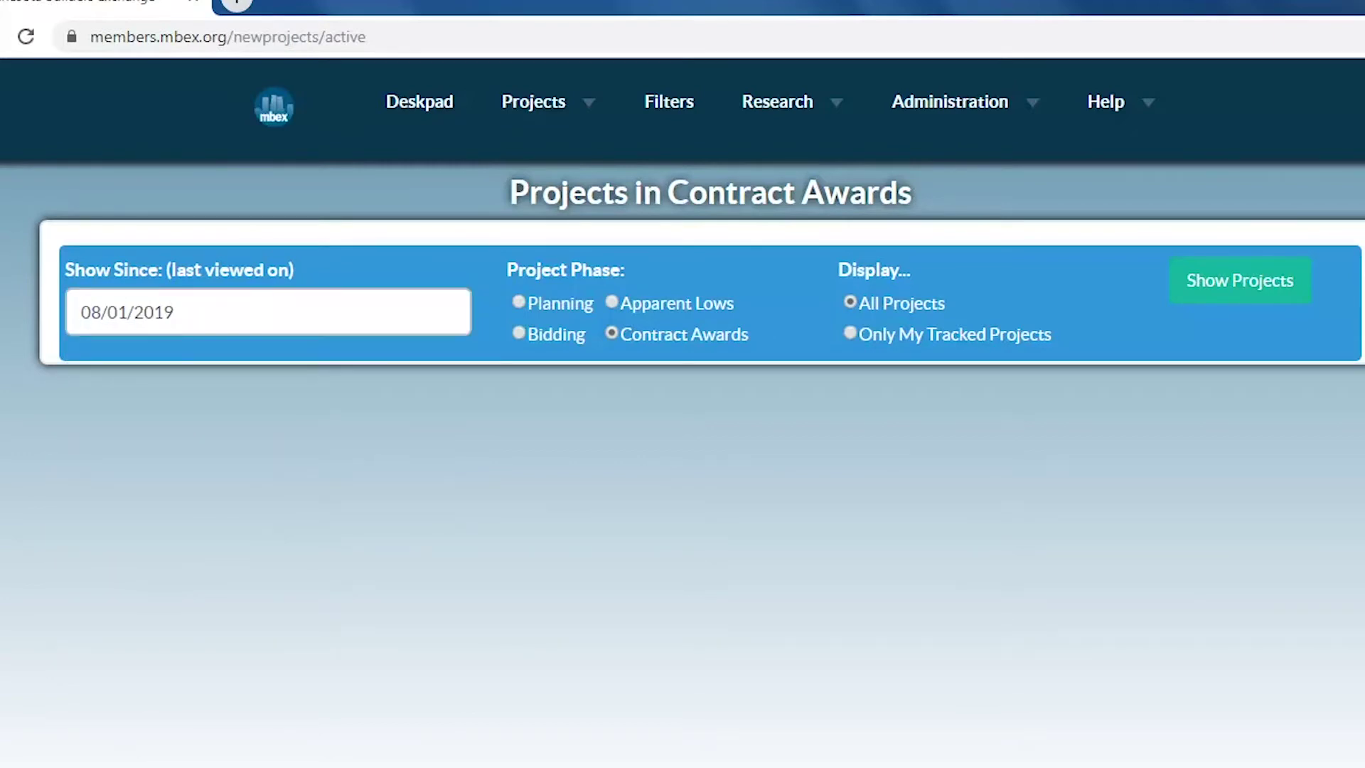
key("Return")
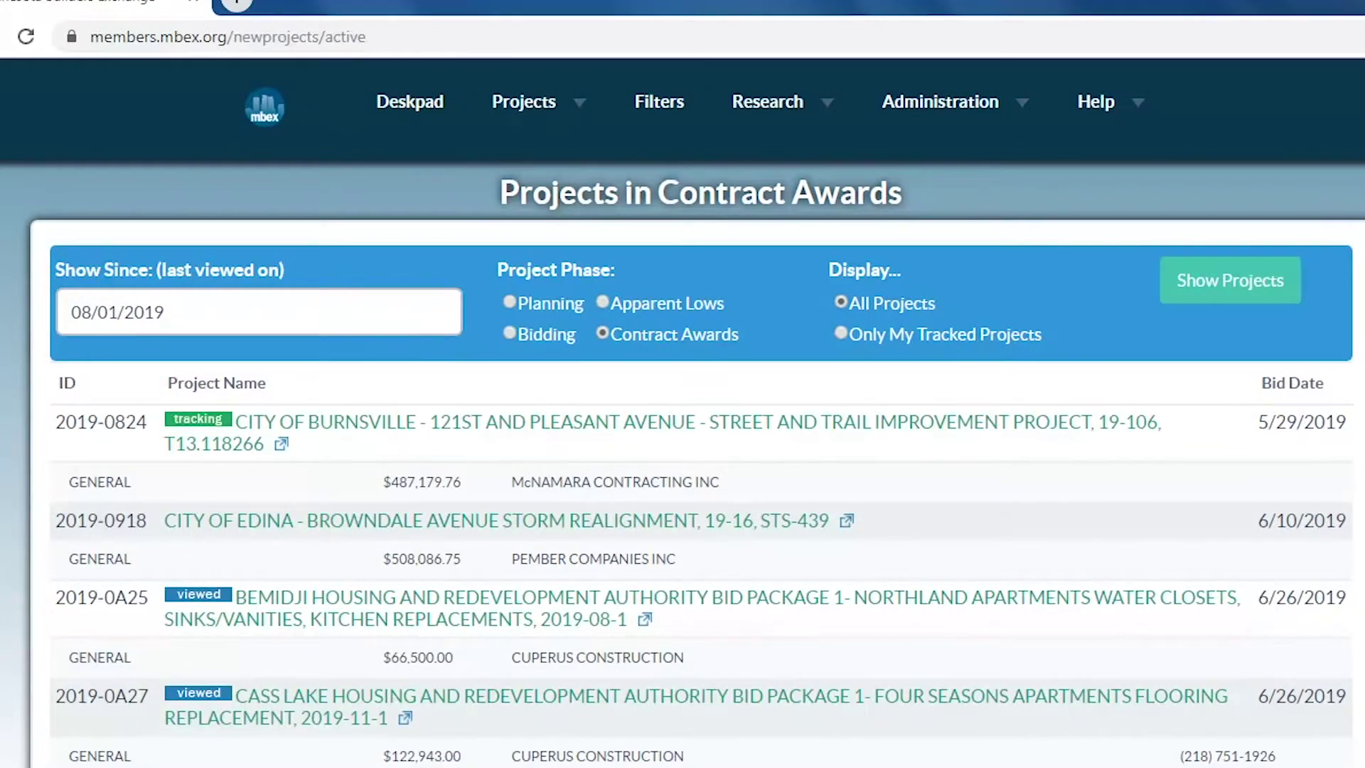
Step: Examine the contract awards list for project names, bid dates, award amounts and awarded contractors
scroll(683, 412, "down", 5)
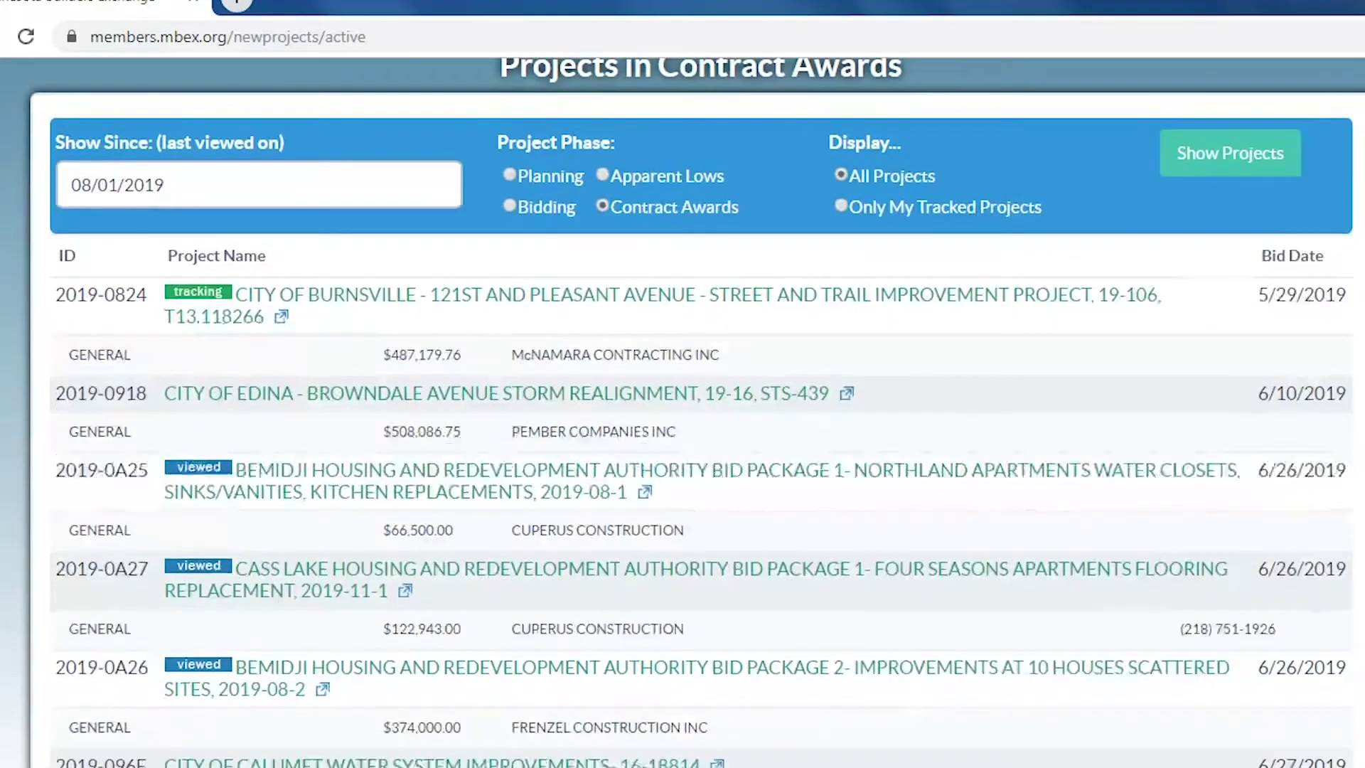
scroll(683, 411, "down", 4)
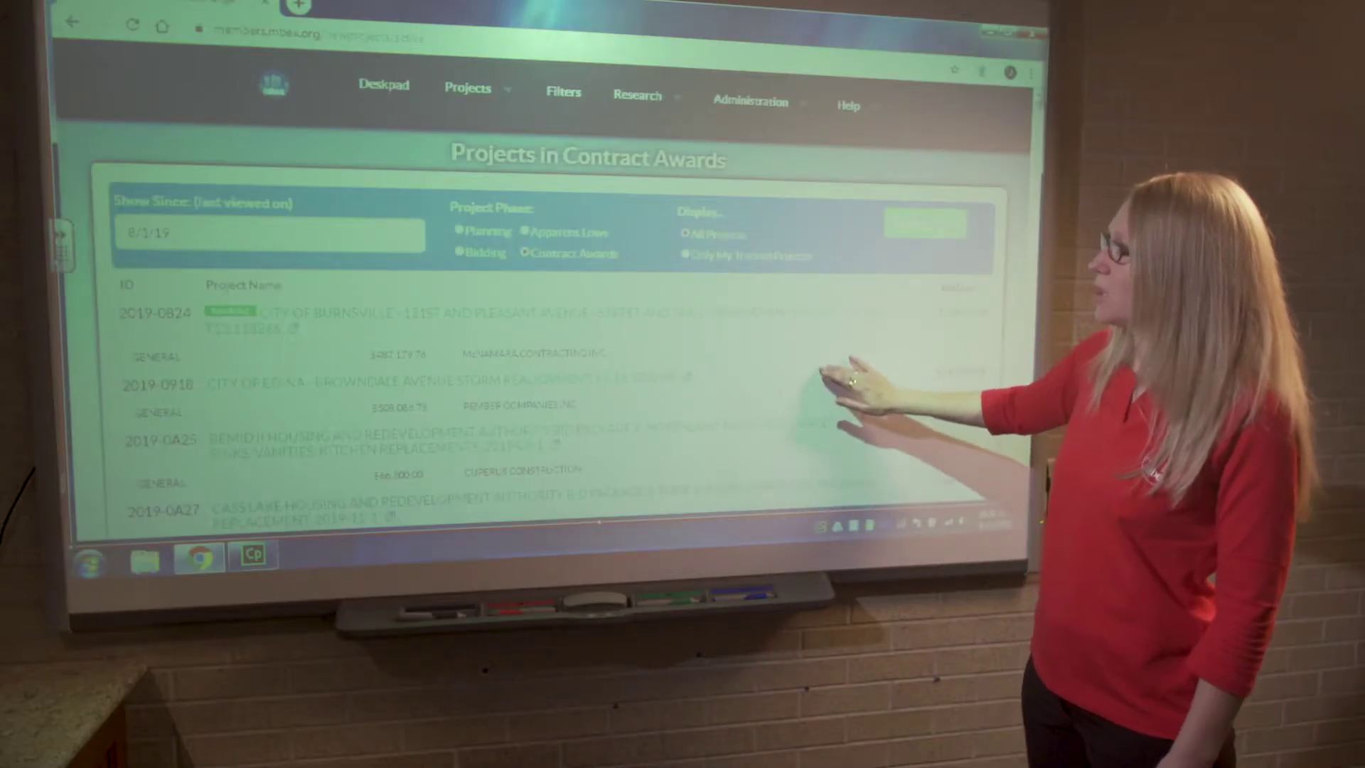
scroll(837, 381, "down", 1)
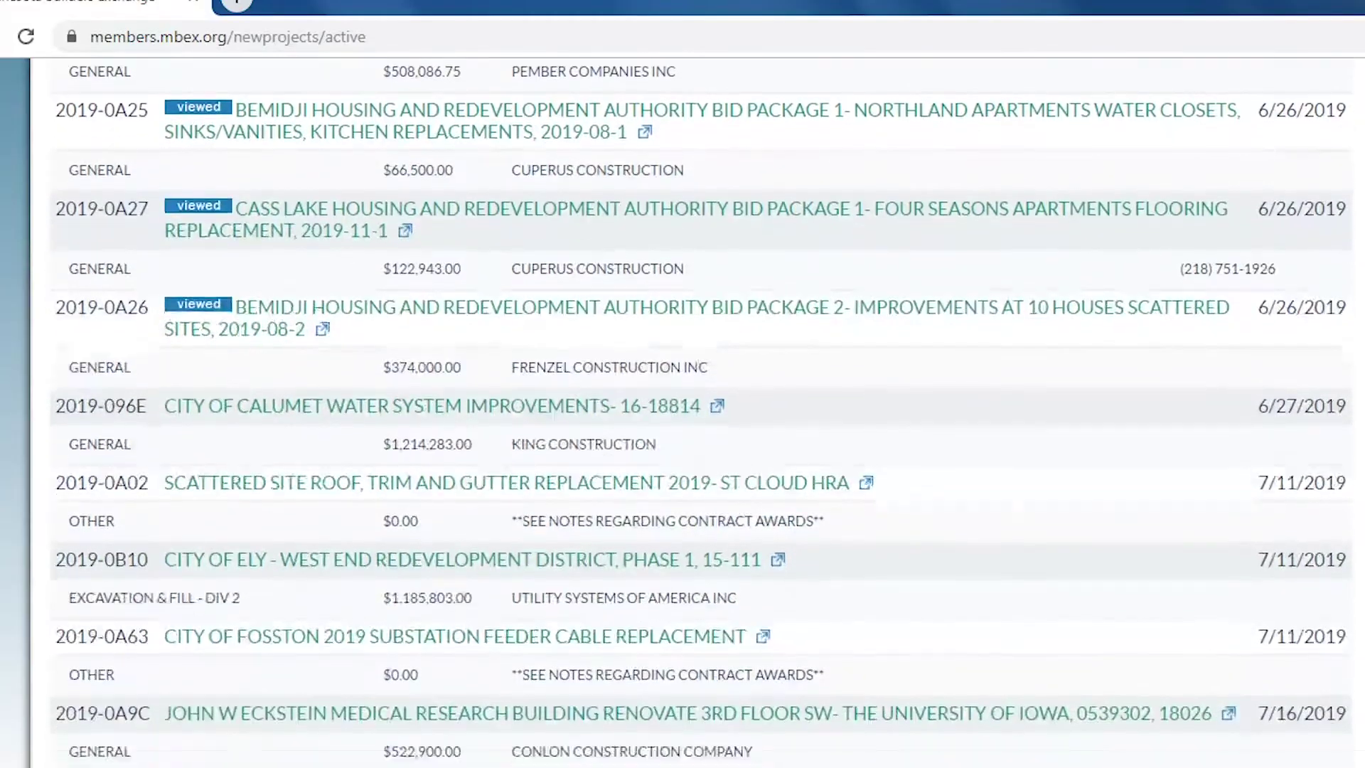
scroll(700, 413, "down", 3)
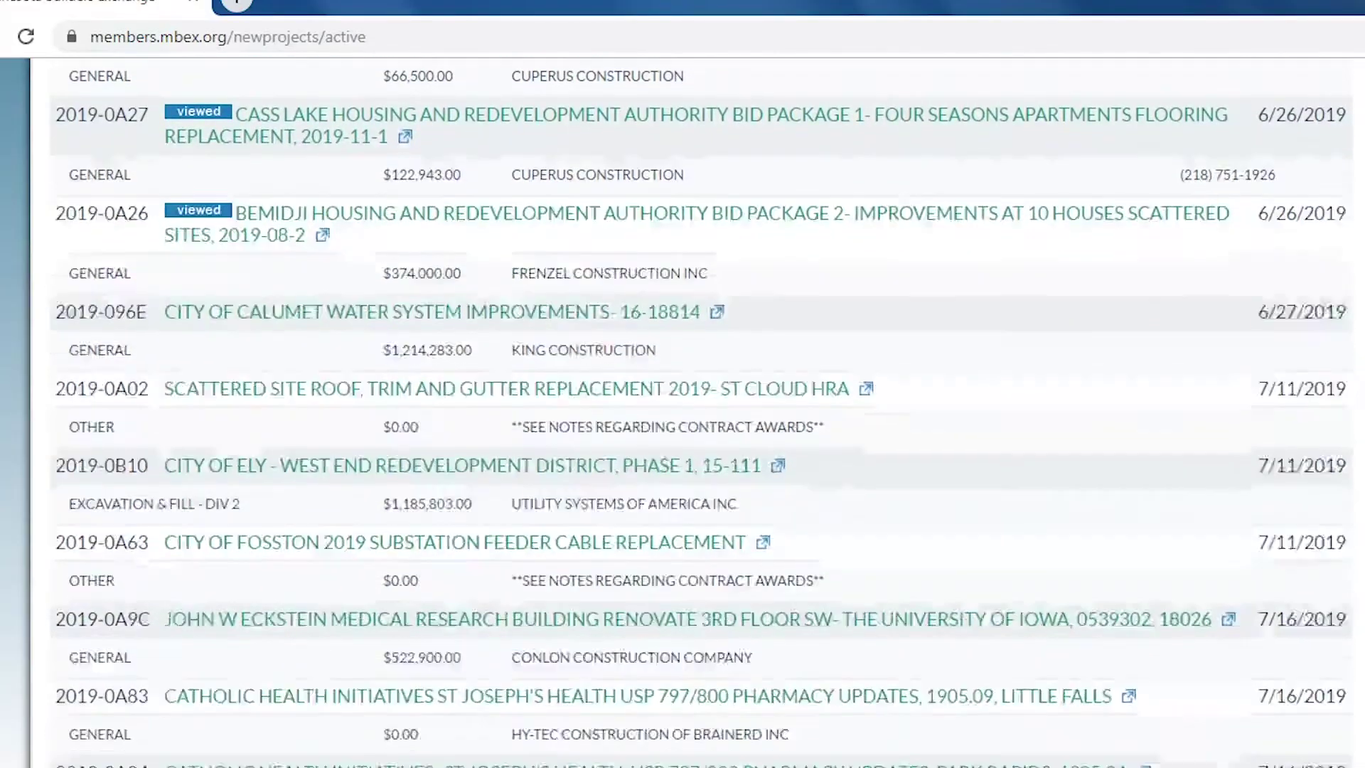
scroll(700, 412, "up", 7)
scroll(701, 412, "up", 3)
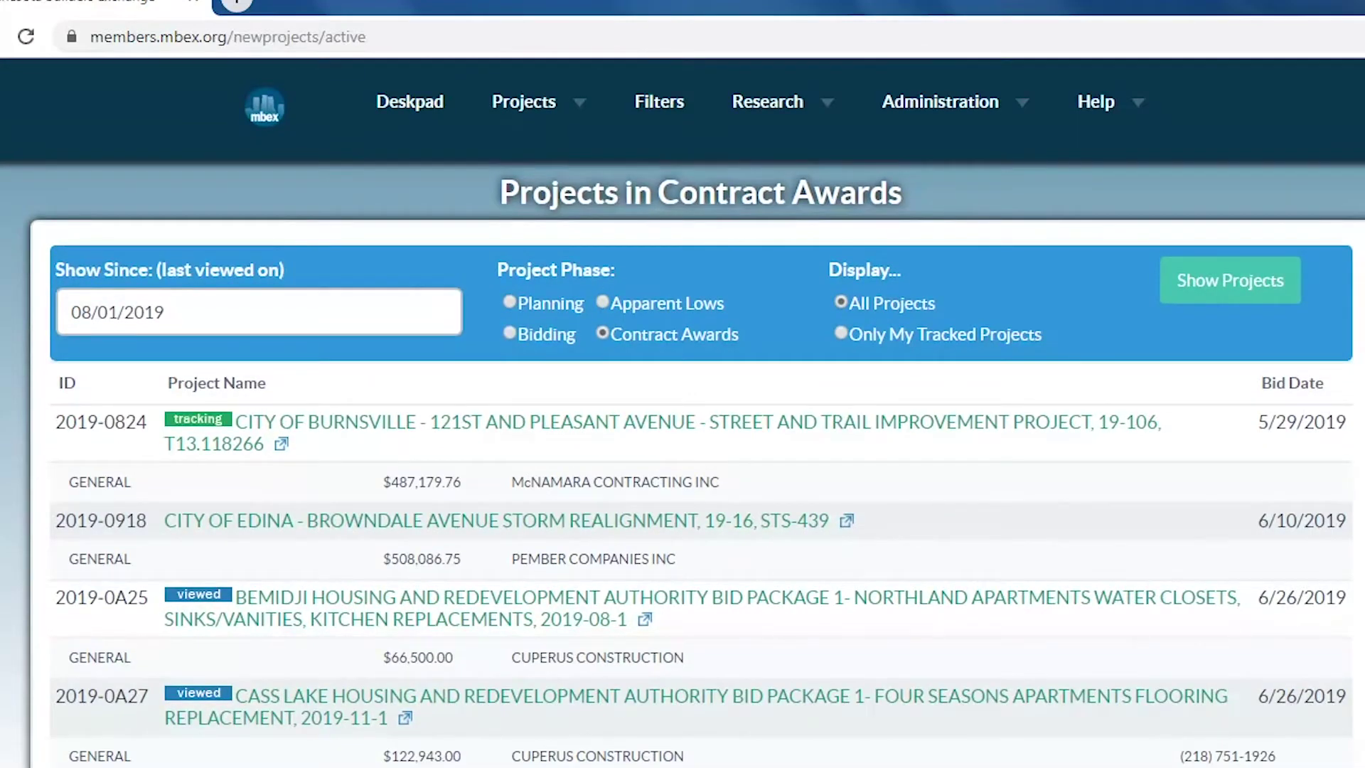
scroll(700, 412, "down", 1)
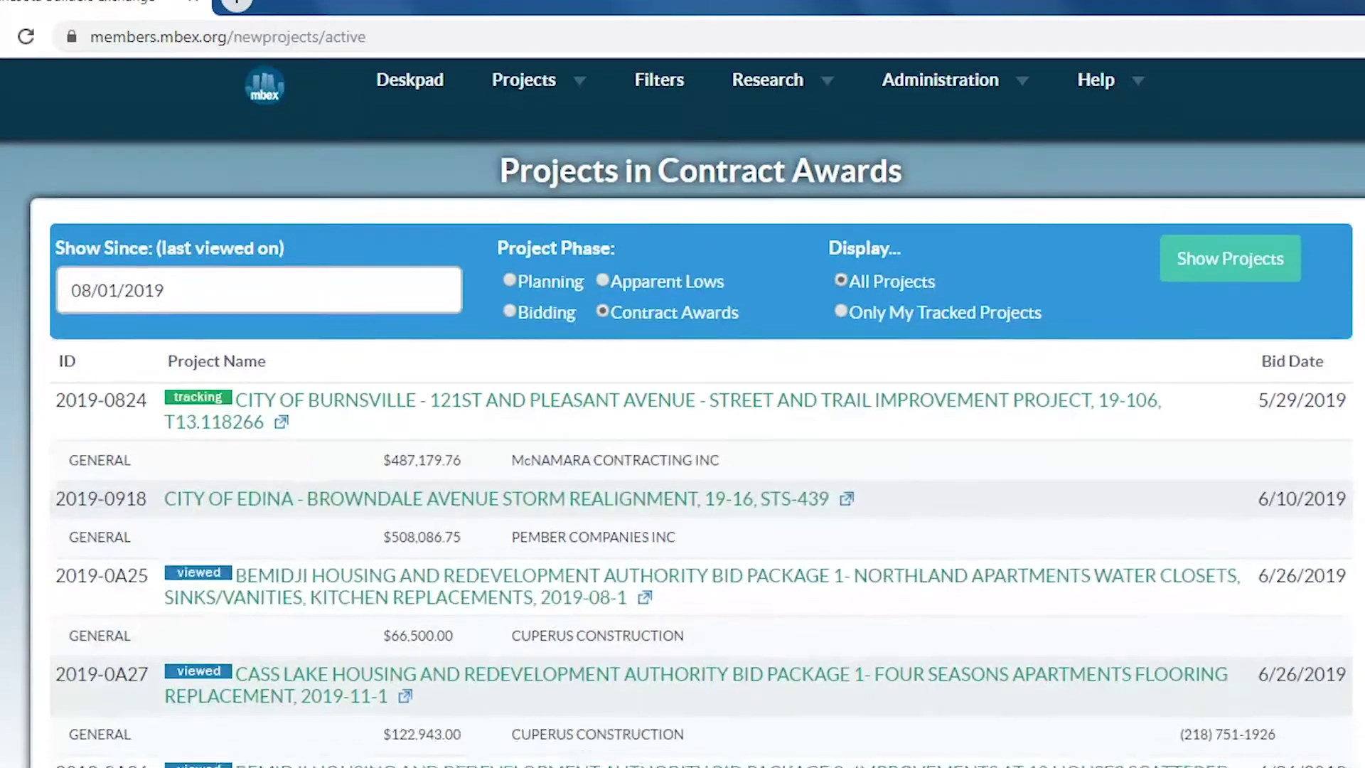
scroll(700, 412, "up", 1)
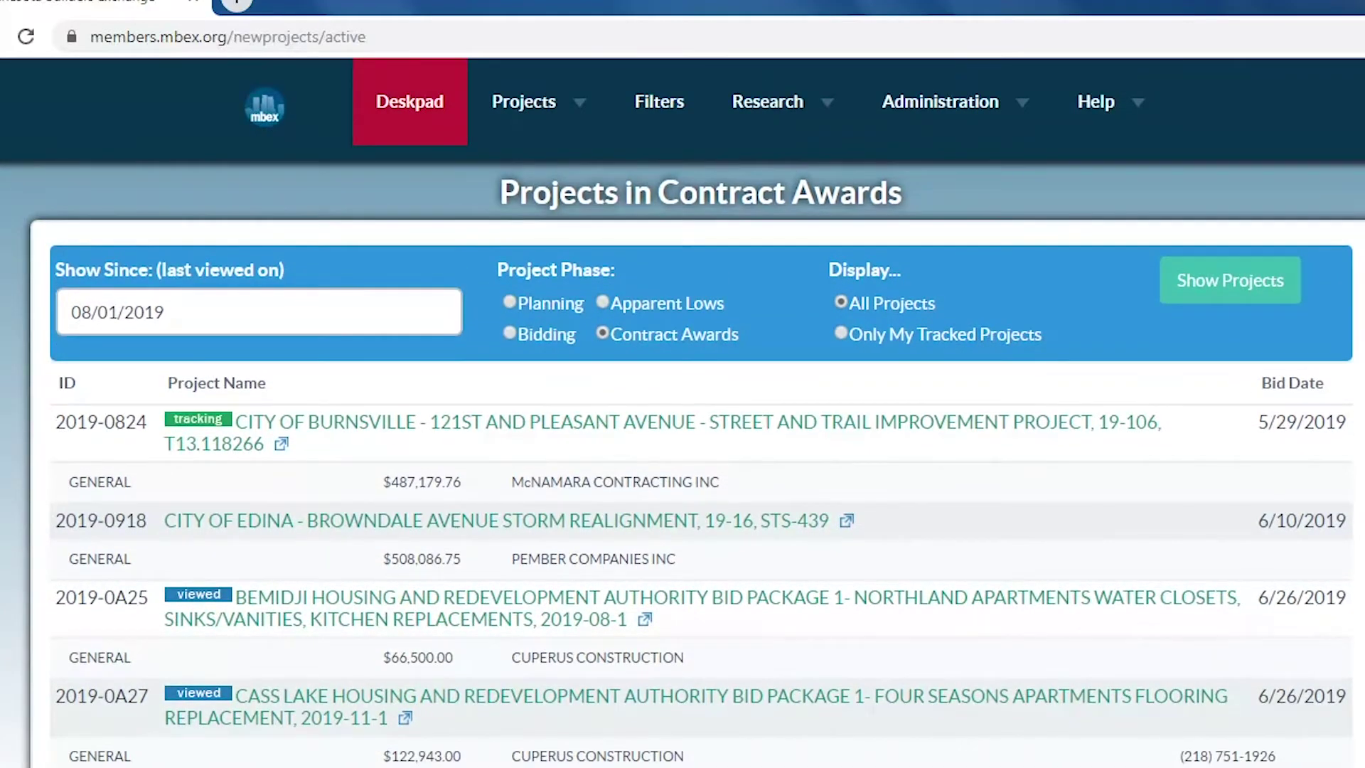